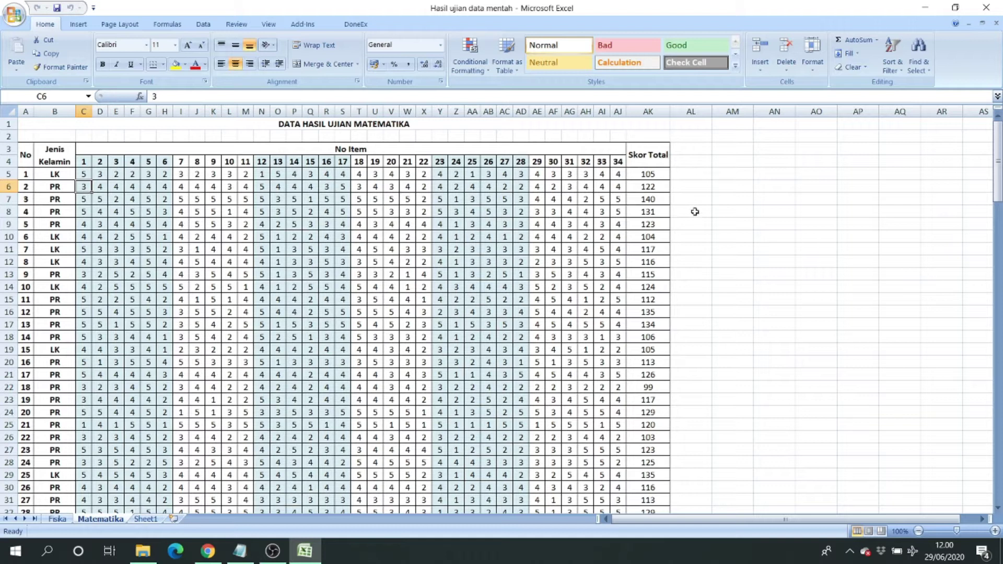
# Look over the mathematics exam table from the item columns and total scores down to the last student row
pyautogui.moveTo(640, 519); pyautogui.dragTo(655, 519)
pyautogui.click(627, 176)
pyautogui.click(701, 177)
pyautogui.click(667, 175)
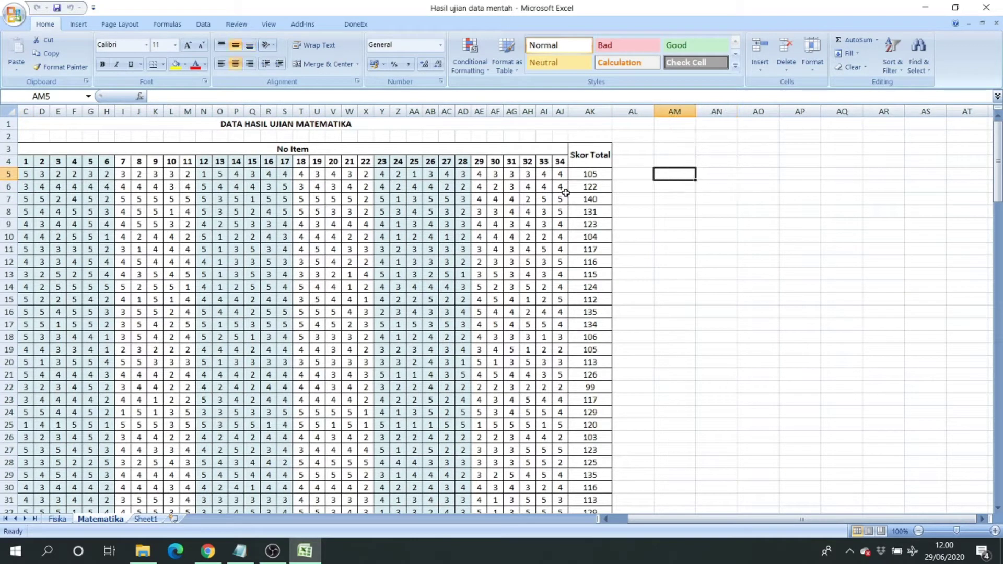
pyautogui.moveTo(709, 520); pyautogui.dragTo(681, 524)
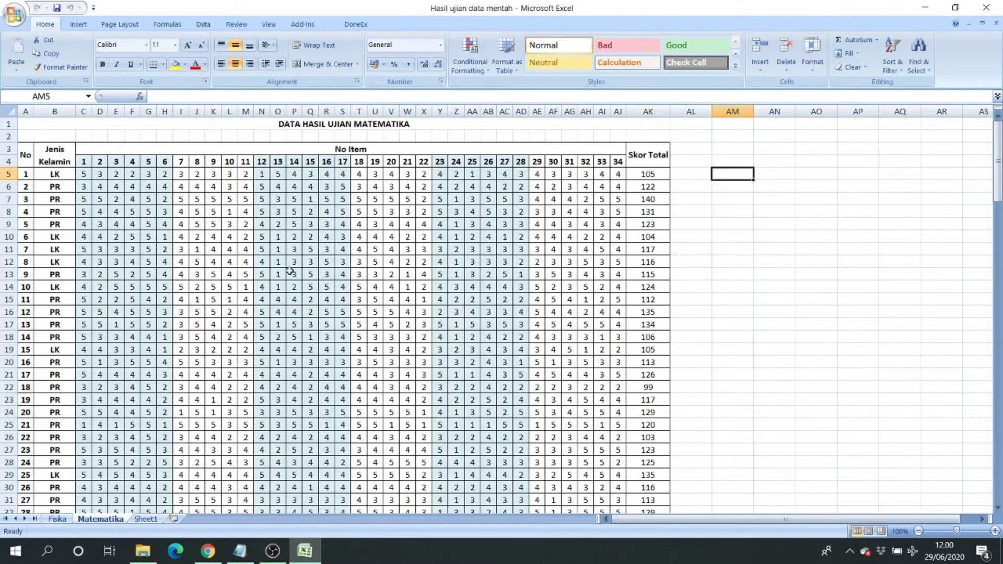
pyautogui.scroll(-8, 291, 269)
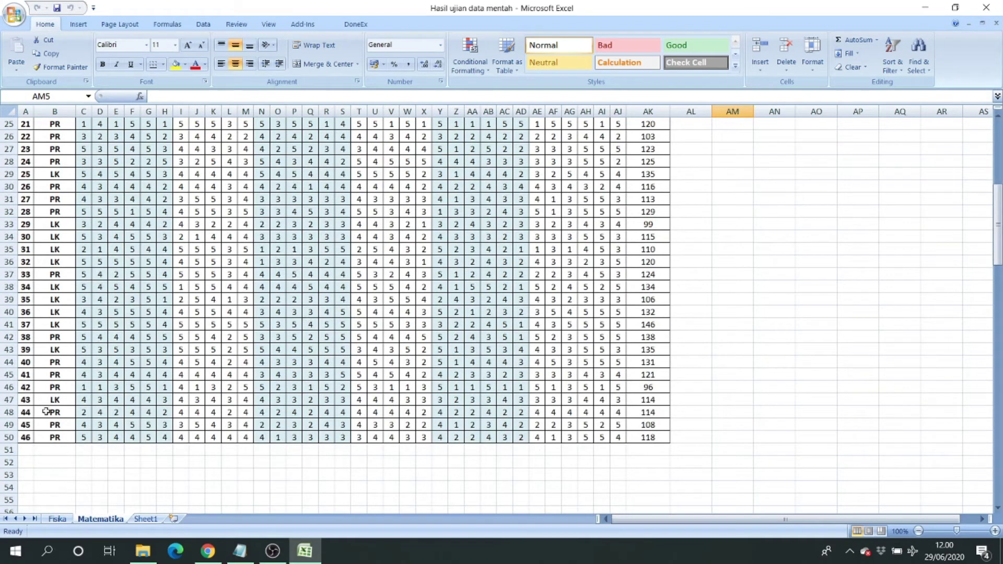
pyautogui.scroll(8, 219, 400)
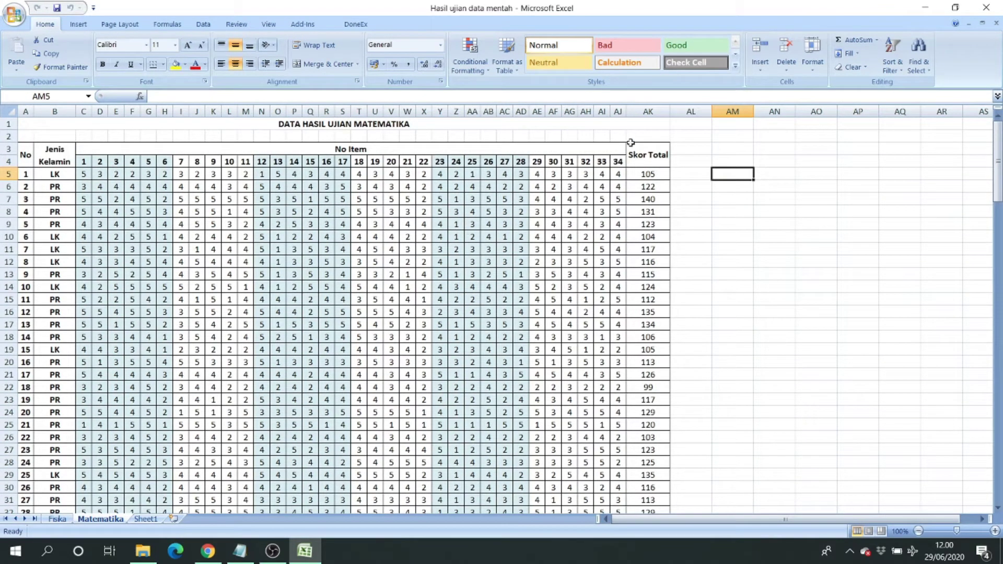
# Copy all the Skor Total values in AK5:AK50
pyautogui.moveTo(631, 144); pyautogui.dragTo(666, 188)
pyautogui.click(658, 175)
pyautogui.scroll(-12, 666, 217)
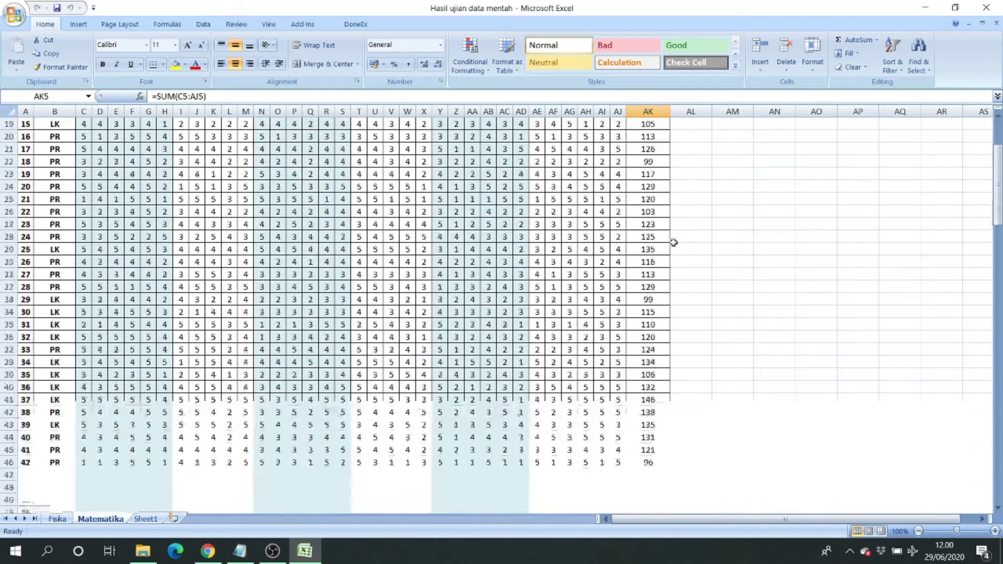
pyautogui.keyDown('shift'); pyautogui.click(657, 289); pyautogui.keyUp('shift')
pyautogui.hotkey('ctrl', 'c')
pyautogui.scroll(12, 736, 288)
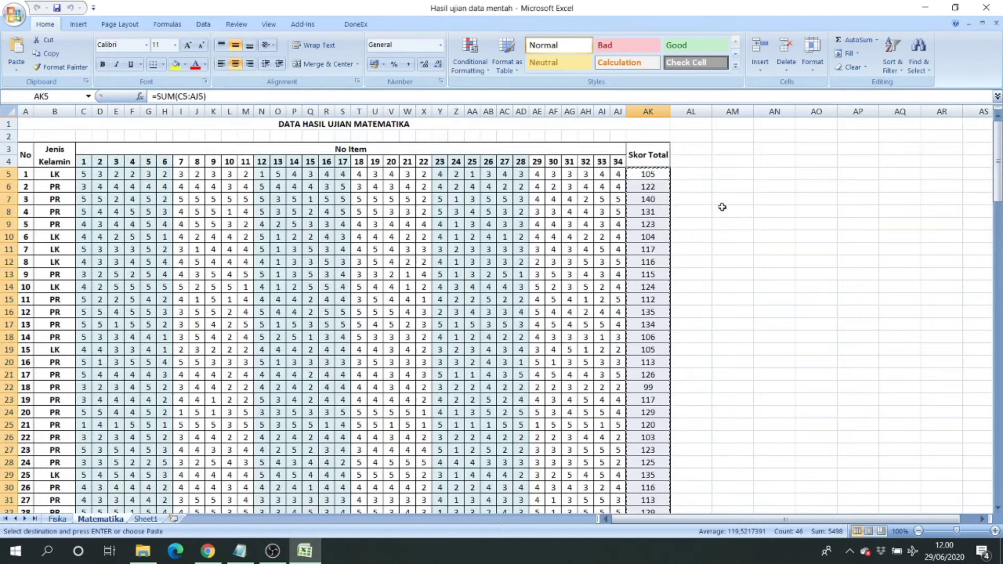
pyautogui.click(723, 178)
pyautogui.hotkey('ctrl', 'v')
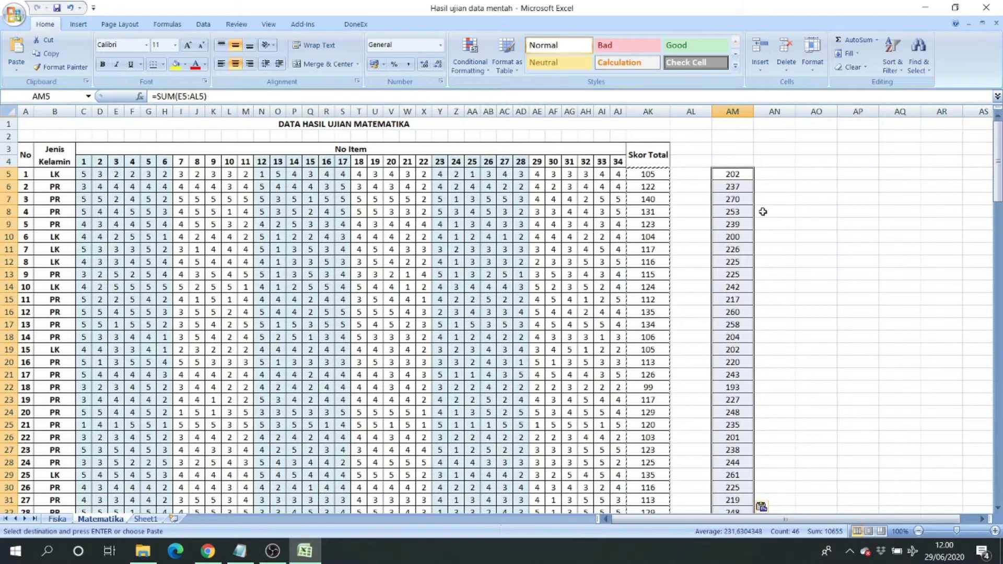
pyautogui.hotkey('ctrl', 'z')
# Paste the copied total scores as values only starting at AM5, and sort them from largest to smallest
pyautogui.click(733, 177)
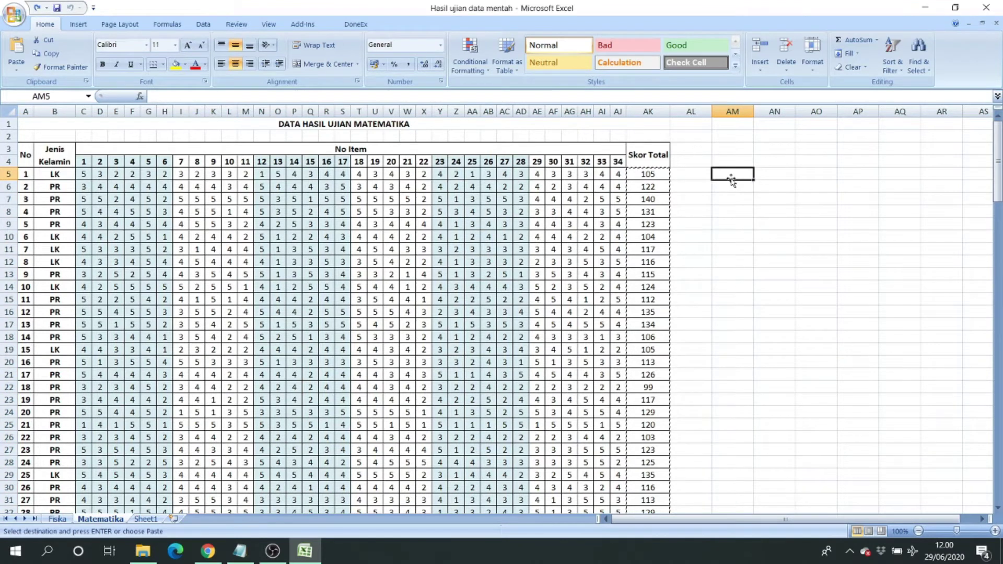
pyautogui.rightClick(730, 177)
pyautogui.click(770, 223)
pyautogui.click(689, 174)
pyautogui.click(796, 304)
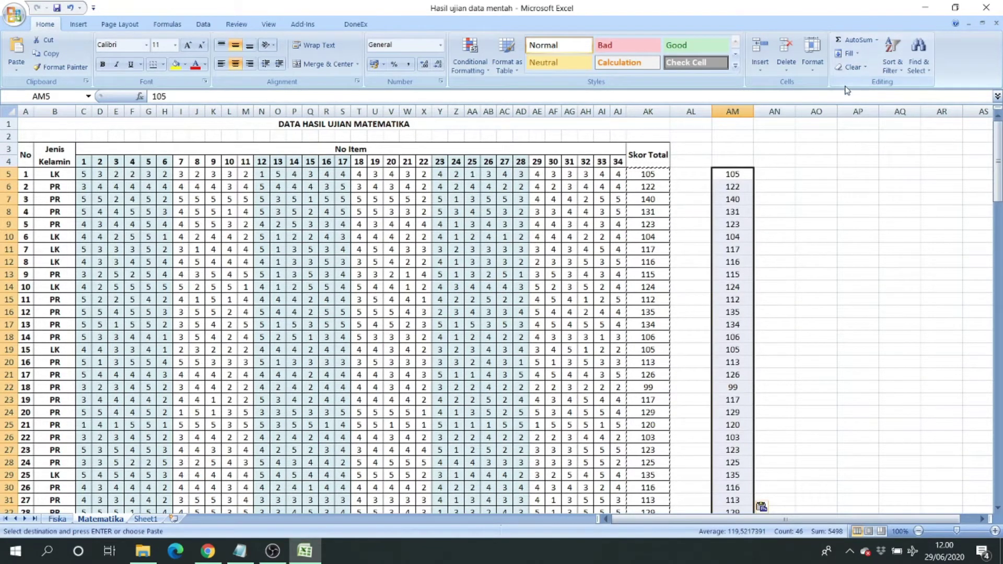
pyautogui.click(894, 59)
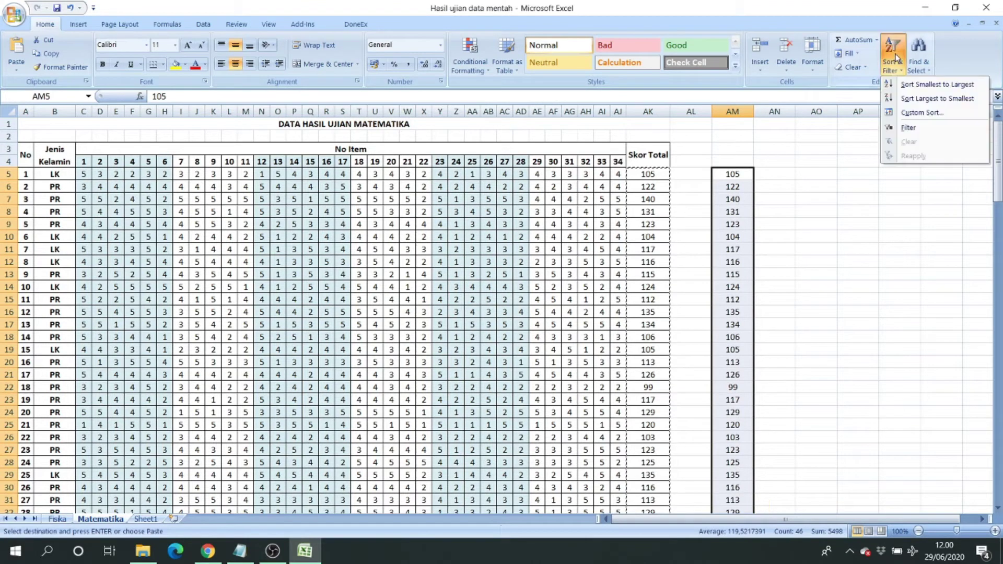
pyautogui.click(930, 101)
# Number the sorted scores consecutively from 1 to 46 in column AN, starting at AN5
pyautogui.click(784, 178)
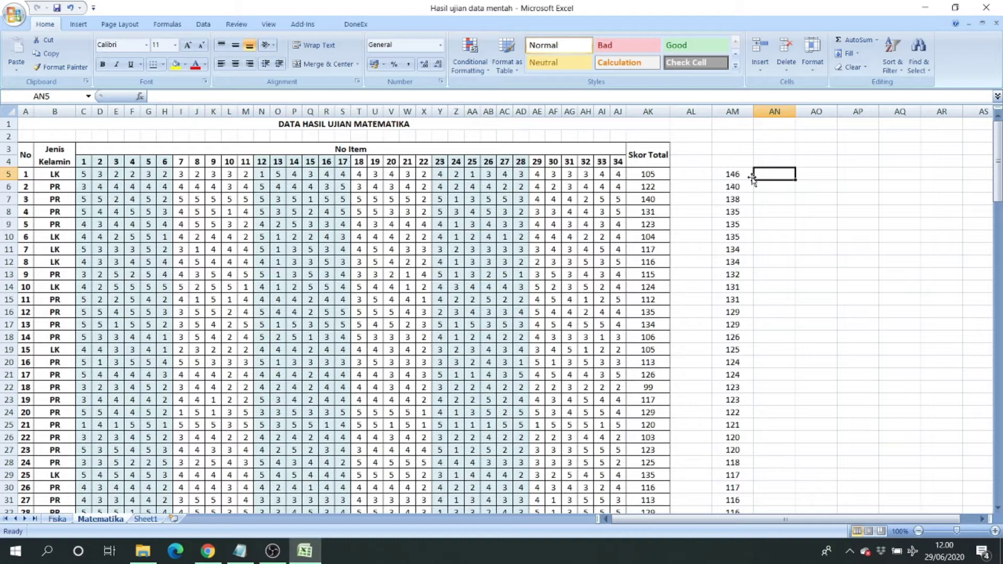
pyautogui.write('1')
pyautogui.press('Return')
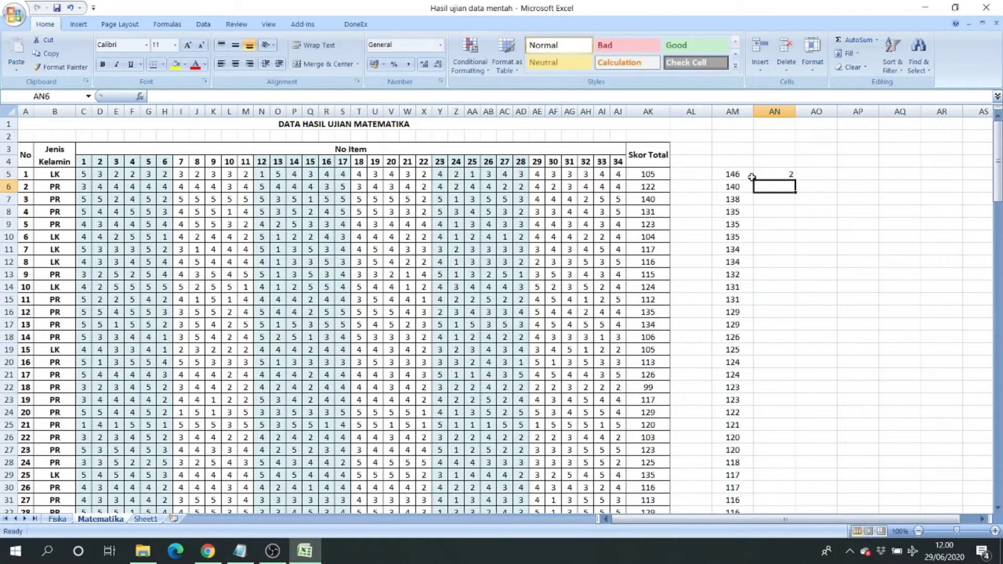
pyautogui.write('2')
pyautogui.press('Return')
pyautogui.moveTo(752, 177); pyautogui.dragTo(787, 489)
pyautogui.scroll(6, 836, 437)
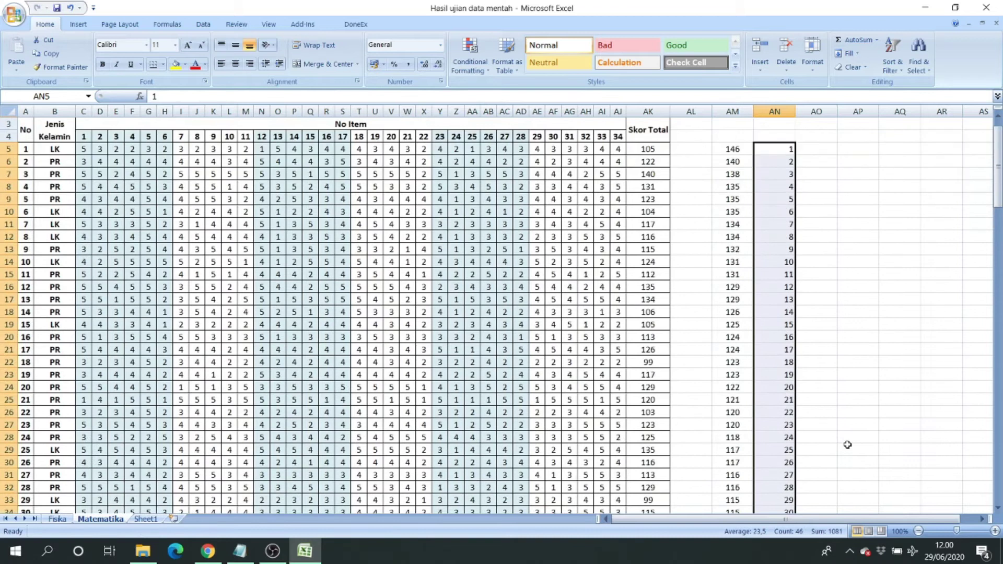
pyautogui.scroll(-6, 781, 390)
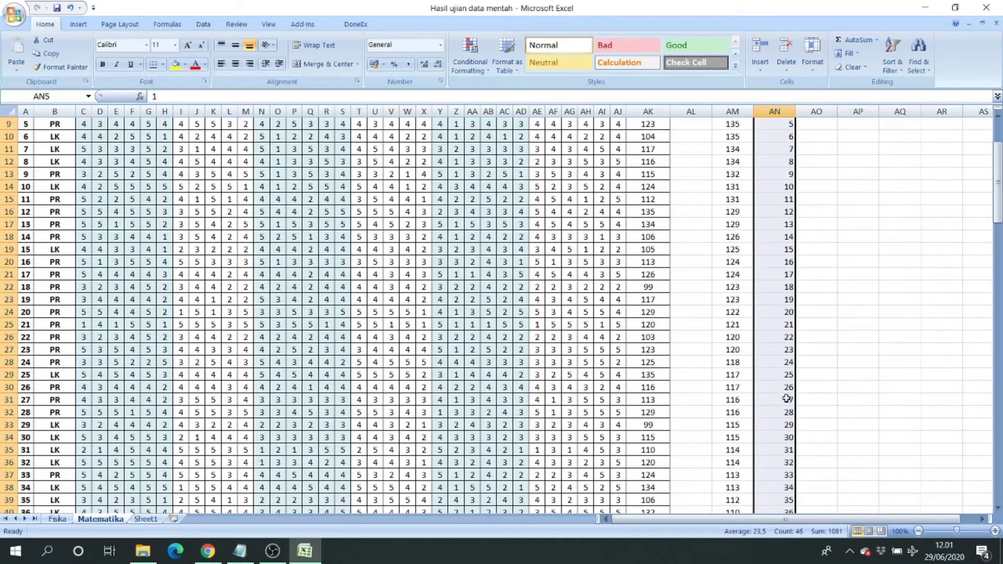
pyautogui.scroll(7, 802, 413)
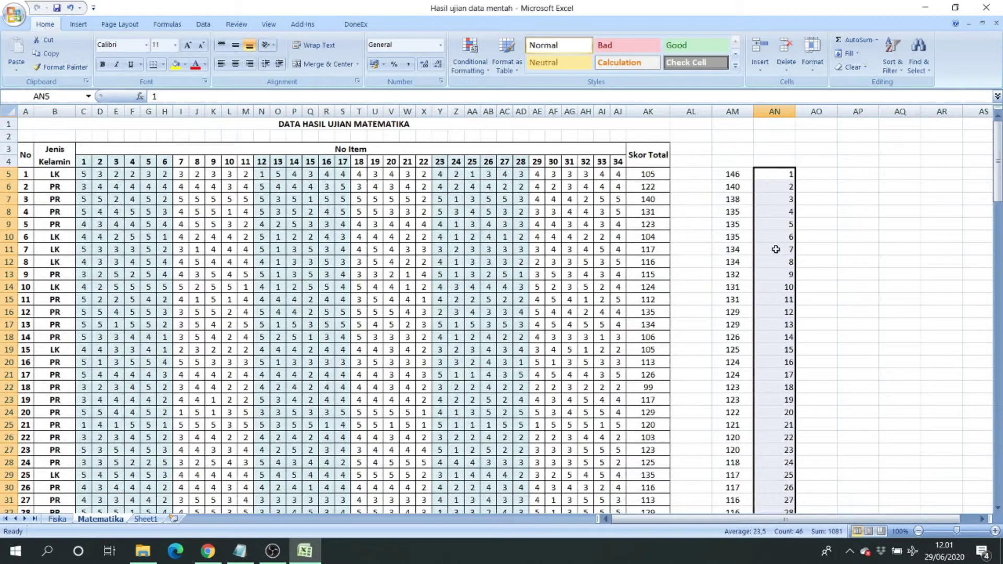
# Enter the ranks 1, 2, 3 and 4 in cells AO5 to AO8
pyautogui.click(805, 175)
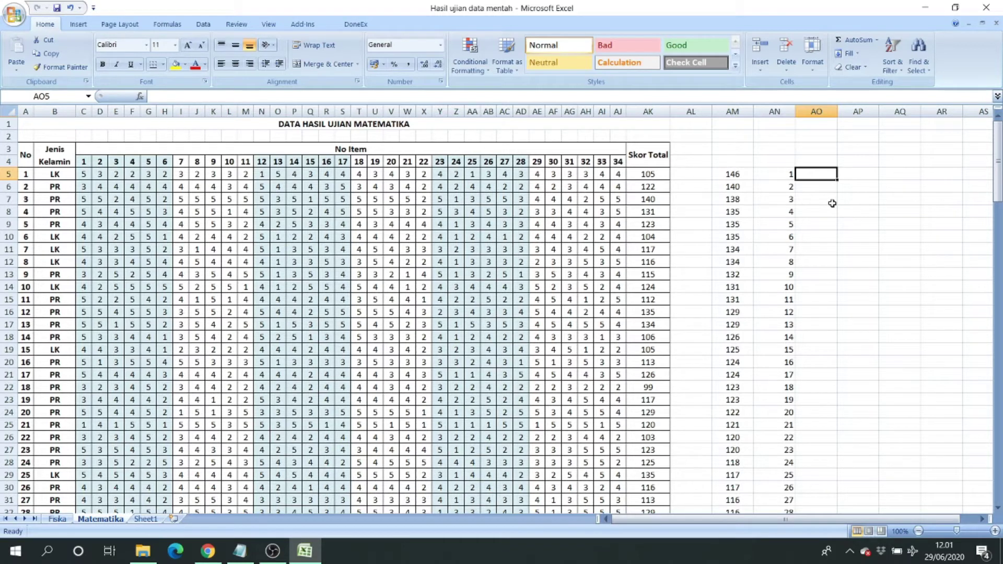
pyautogui.write('1')
pyautogui.press('Return')
pyautogui.write('2')
pyautogui.press('Return')
pyautogui.write('3')
pyautogui.press('Return')
pyautogui.write('4')
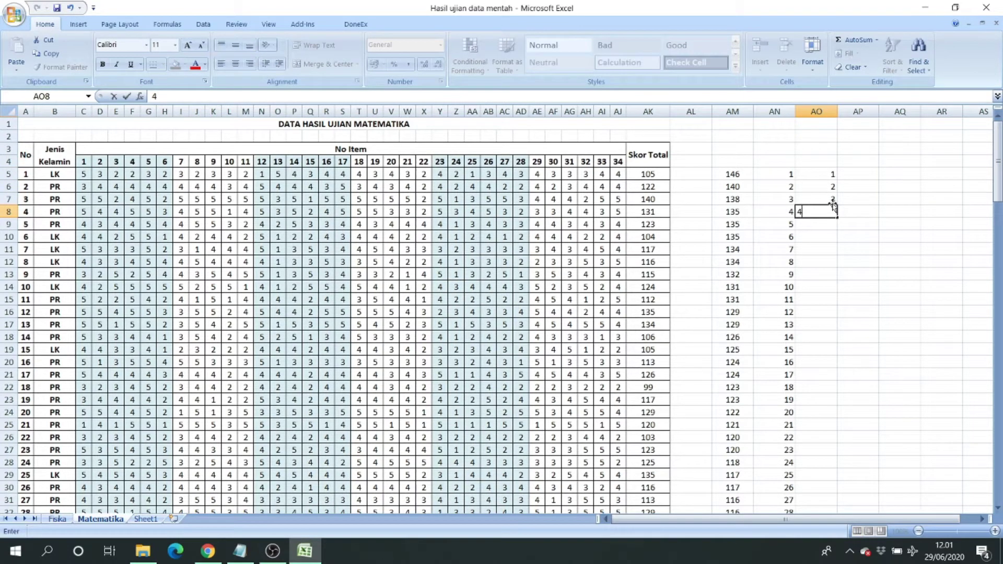
pyautogui.press('Escape')
# Compare the sorted scores in AM7:AM10 to identify which ones are tied
pyautogui.press('Up')
pyautogui.press('Left')
pyautogui.press('Left')
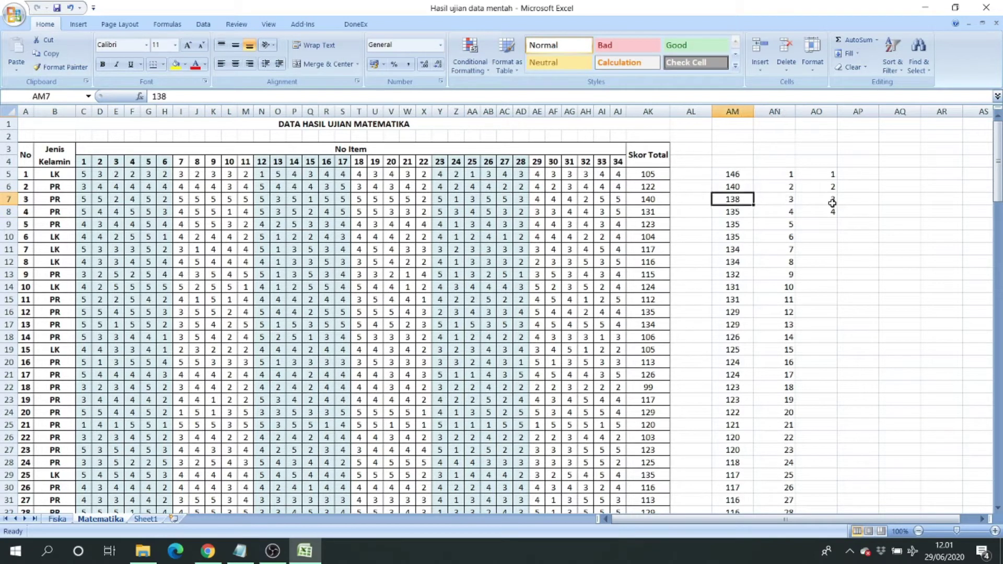
pyautogui.press('Down')
pyautogui.press('Right')
pyautogui.press('Right')
pyautogui.press('Right')
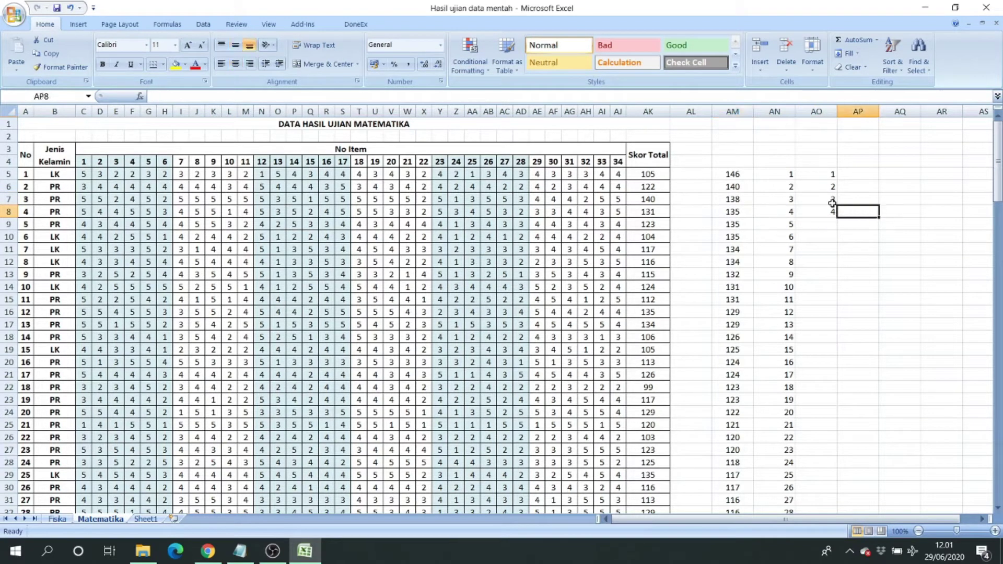
pyautogui.press('Left')
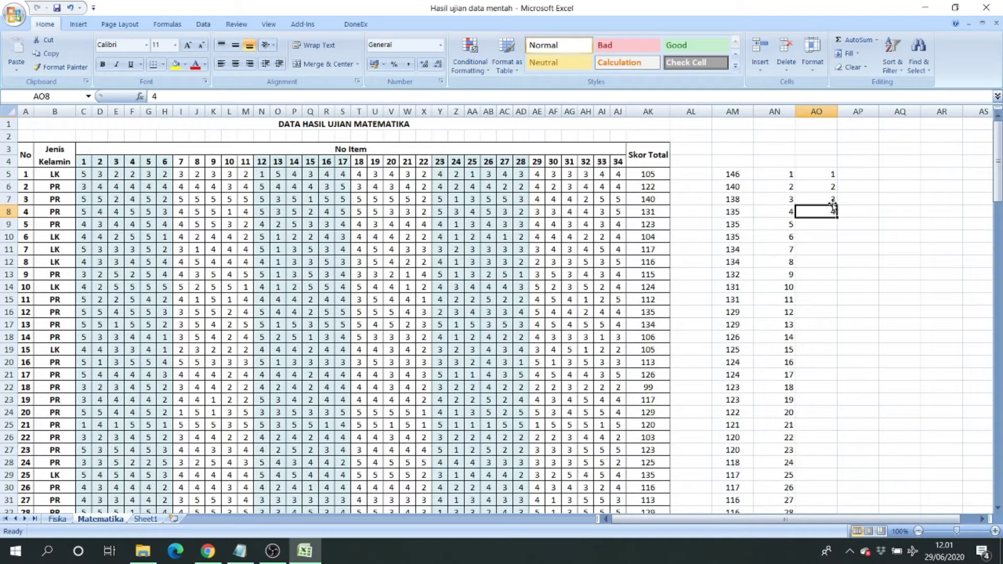
pyautogui.press('Left')
pyautogui.press('Left')
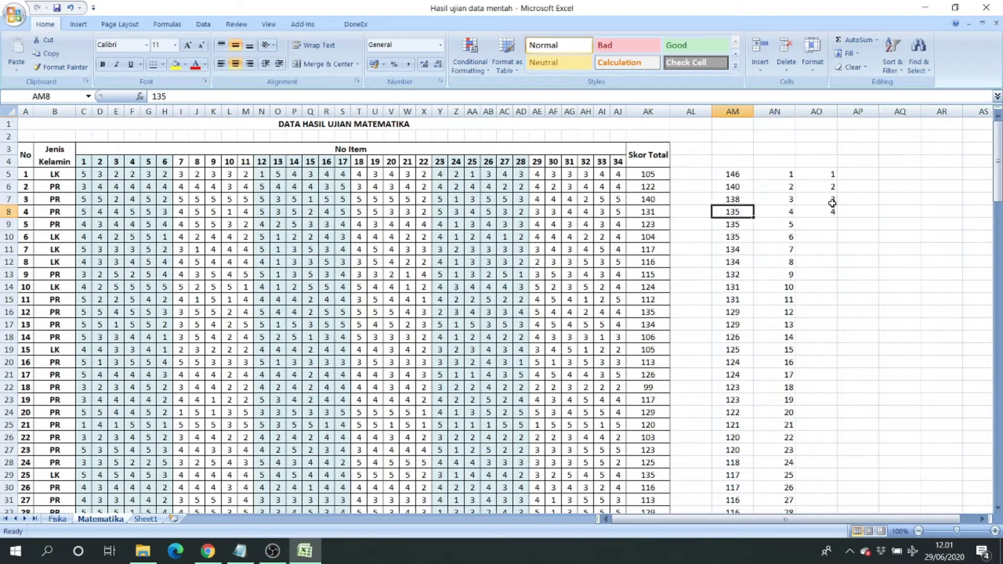
pyautogui.press('Down')
pyautogui.press('Down')
pyautogui.press('Up')
pyautogui.press('Up')
pyautogui.press('Down')
pyautogui.press('Down')
pyautogui.press('Up')
pyautogui.press('Up')
pyautogui.press('Down')
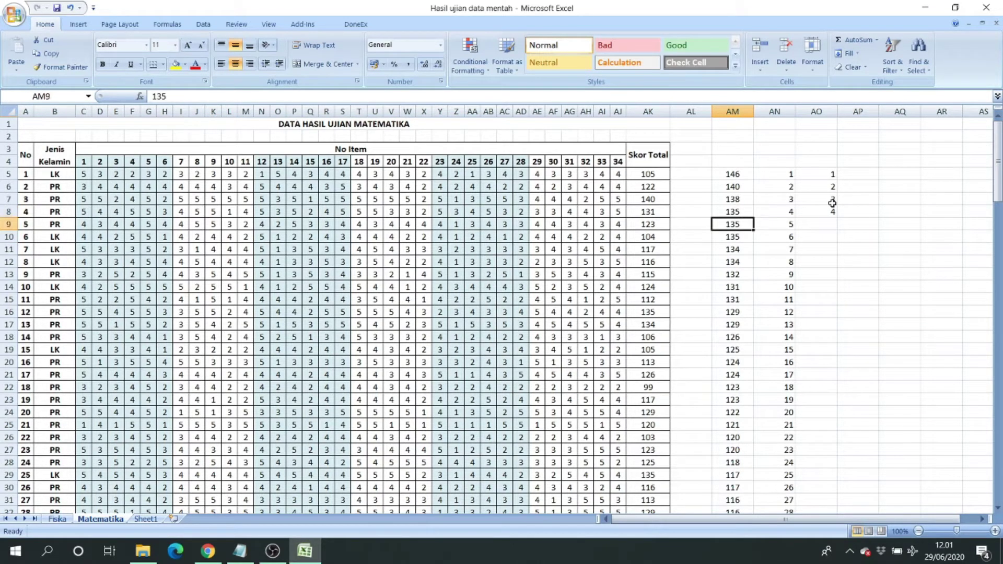
pyautogui.press('Up')
pyautogui.press('Up')
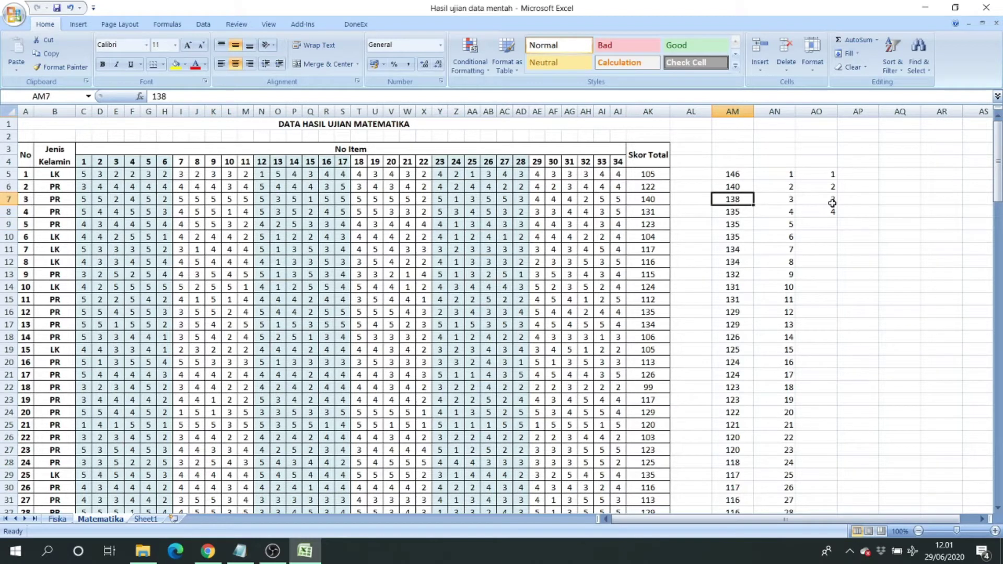
# Examine the order numbers in AN8:AN10 that belong to the tied scores, to work out their average rank
pyautogui.press('Right')
pyautogui.press('Right')
pyautogui.press('Down')
pyautogui.press('Left')
pyautogui.press('Right')
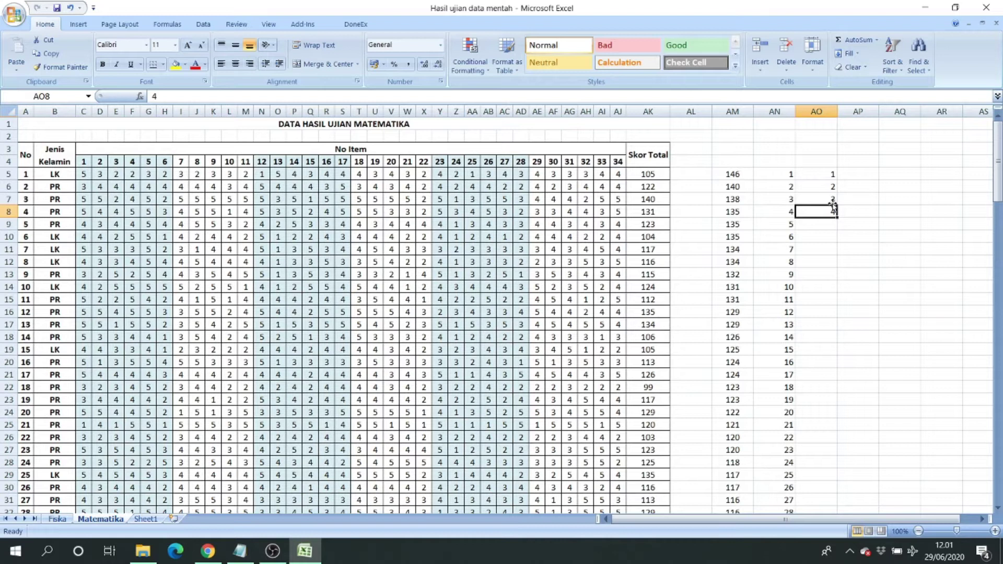
pyautogui.press('Down')
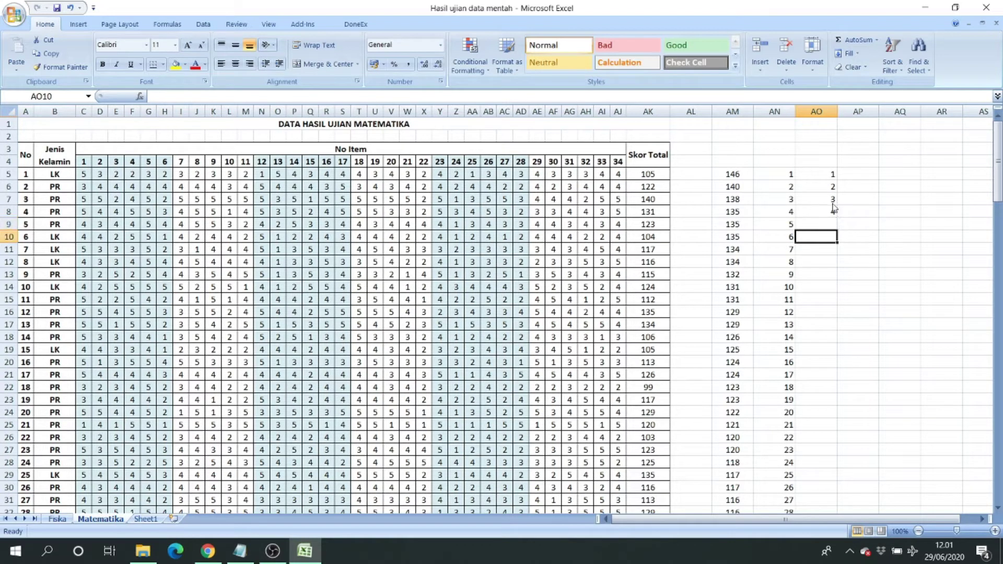
pyautogui.click(834, 209)
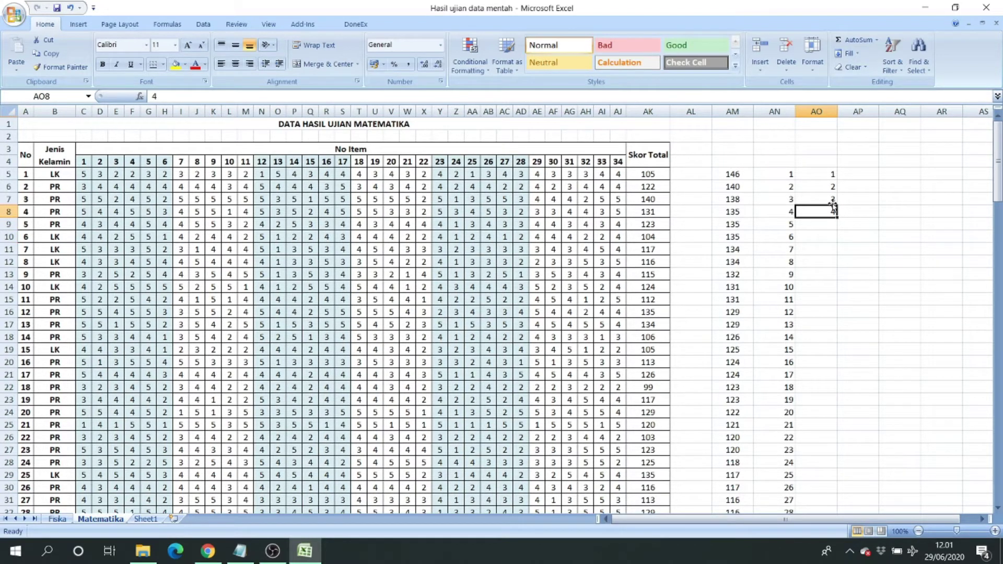
pyautogui.press('Down')
pyautogui.press('Left')
pyautogui.press('Down')
pyautogui.press('Right')
pyautogui.press('Up')
pyautogui.press('Up')
pyautogui.press('Left')
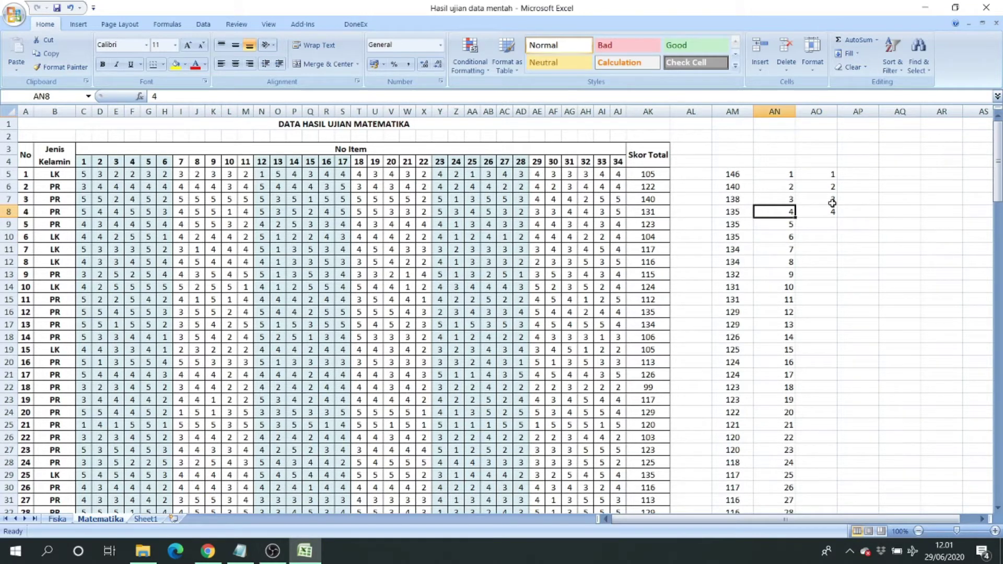
pyautogui.hotkey('shift', 'Down')
pyautogui.hotkey('shift', 'Down')
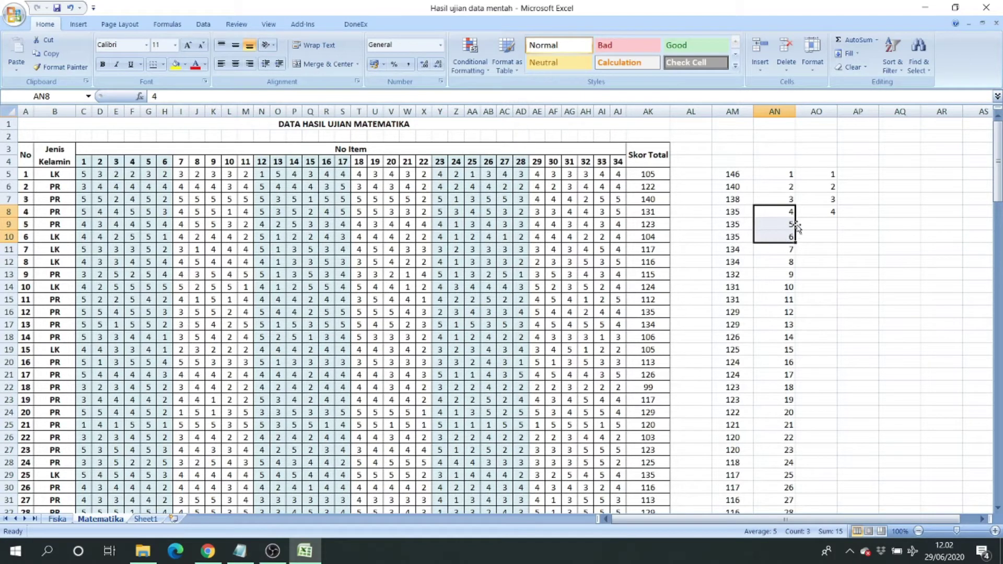
# Enter the shared rank 5 in AO8, AO9 and AO10 for the tied scores
pyautogui.click(818, 212)
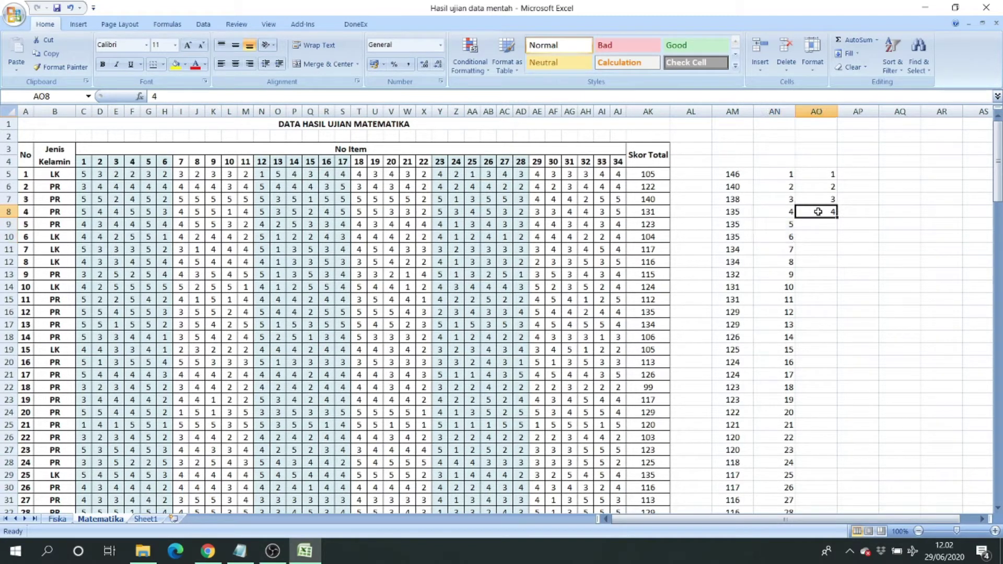
pyautogui.write('5')
pyautogui.press('Return')
pyautogui.write('5')
pyautogui.press('Return')
pyautogui.write('5')
pyautogui.press('Return')
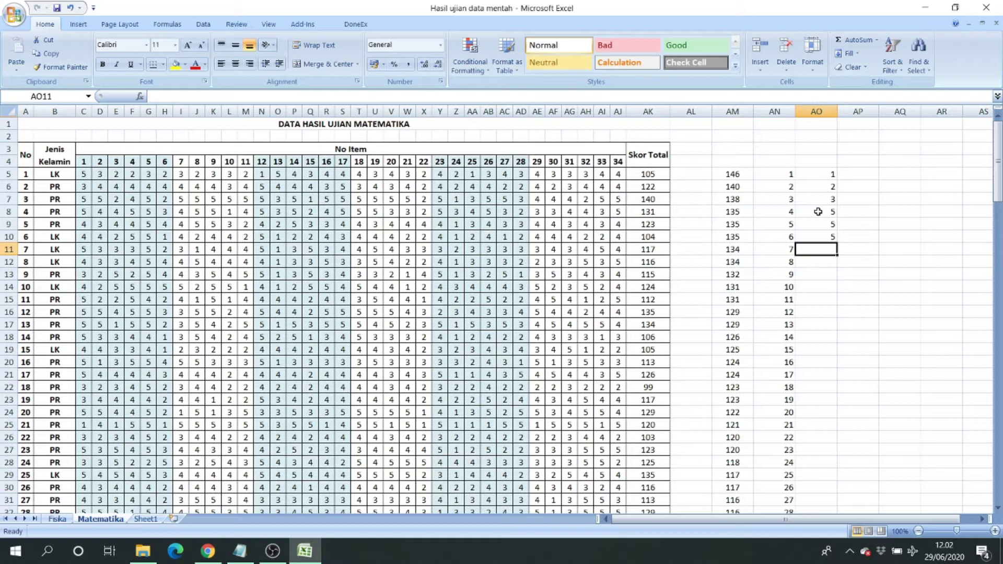
# Compare the scores in AM11 and AM12 and their order numbers in AN11:AN12 to work out the shared rank
pyautogui.press('Left')
pyautogui.press('Left')
pyautogui.press('Down')
pyautogui.press('Up')
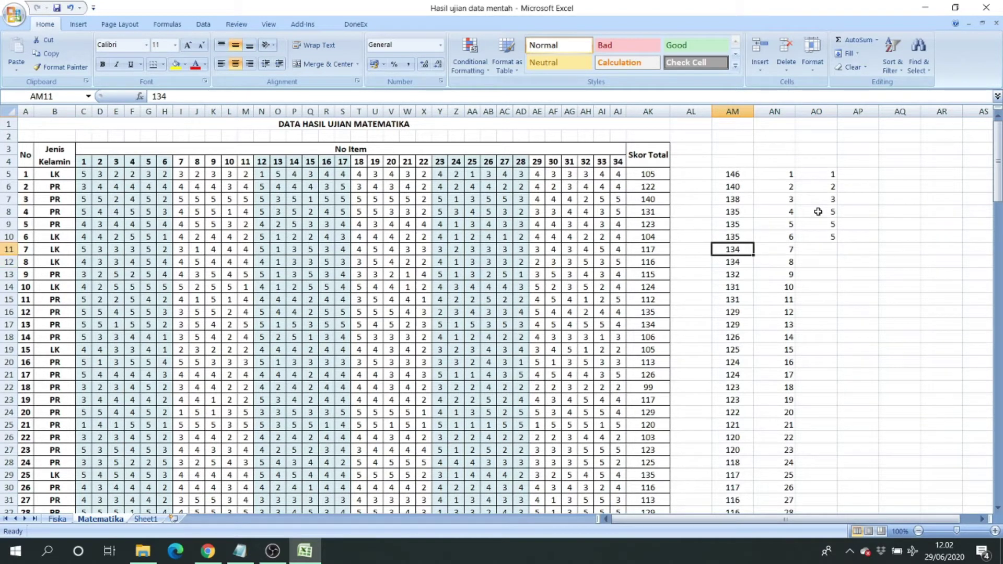
pyautogui.press('Right')
pyautogui.press('Right')
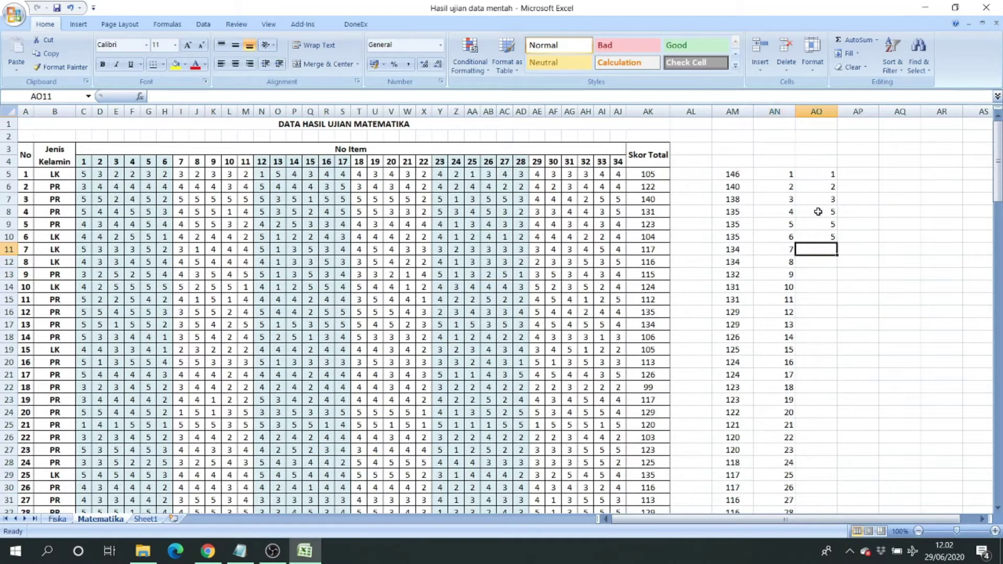
pyautogui.press('Left')
pyautogui.press('Down')
pyautogui.press('Up')
pyautogui.press('Right')
pyautogui.press('Left')
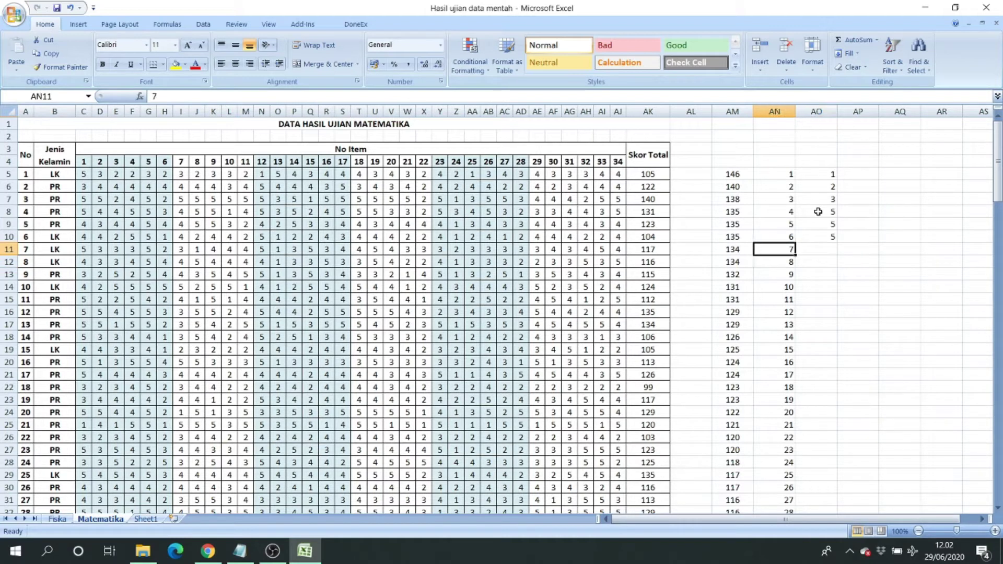
pyautogui.press('Right')
pyautogui.press('Down')
pyautogui.press('Left')
pyautogui.press('Left')
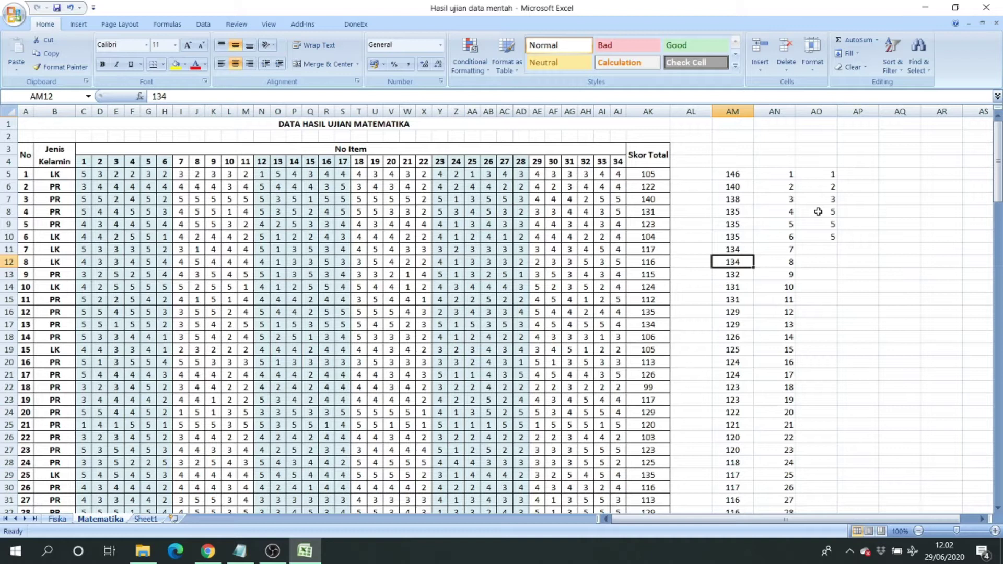
pyautogui.press('Right')
pyautogui.press('Right')
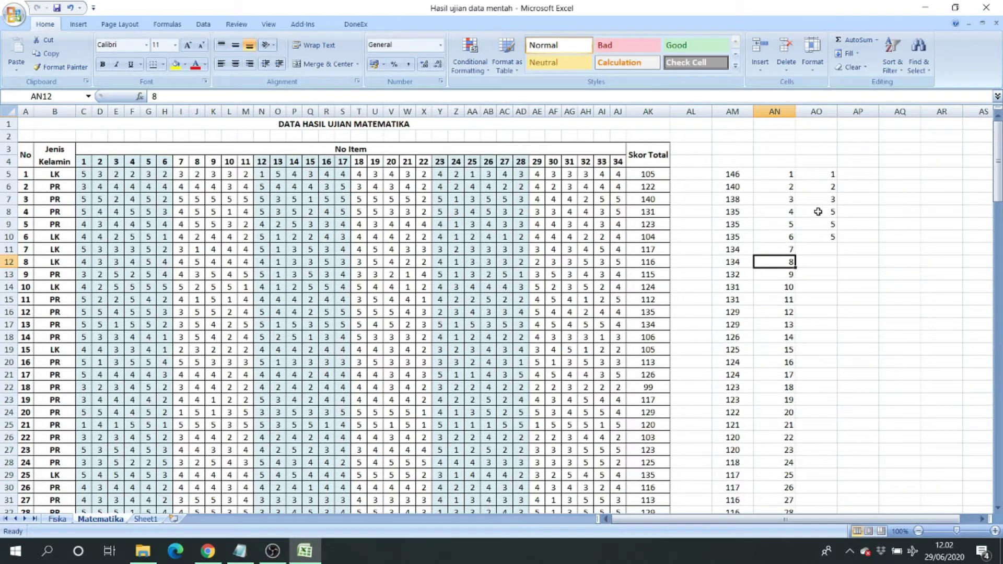
pyautogui.press('Up')
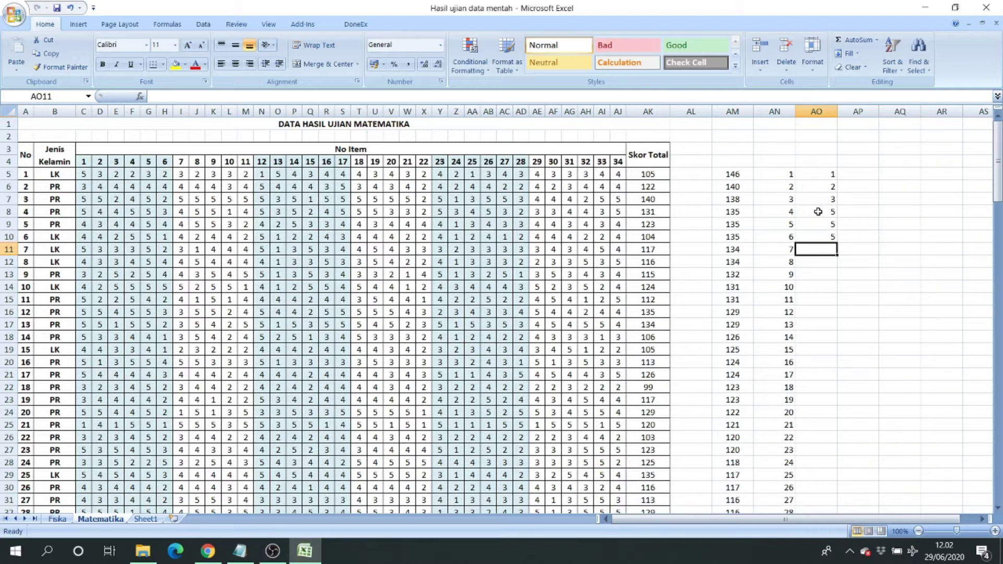
# Enter the shared rank 7,5 in AO11 and AO12 for the tied scores
pyautogui.write('7,')
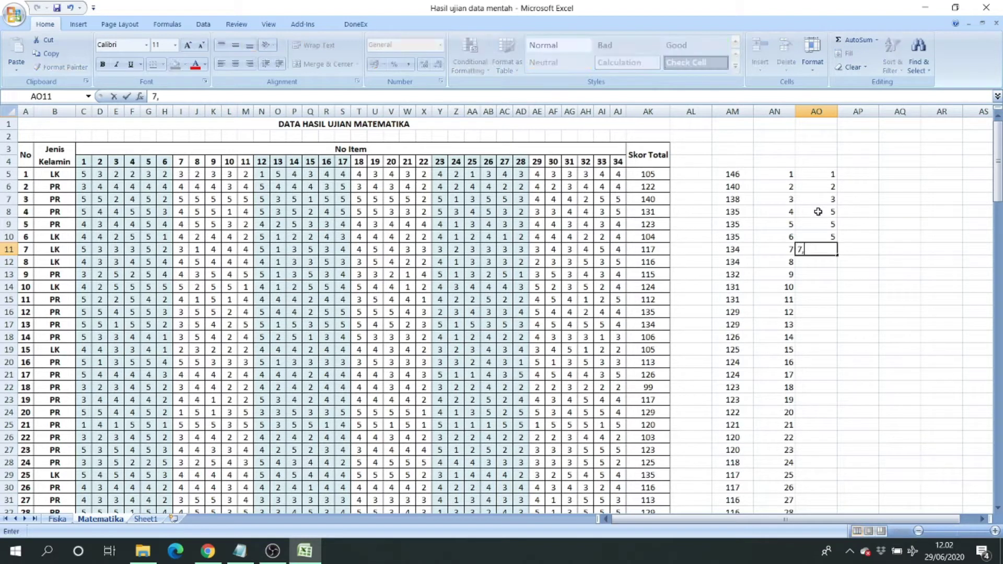
pyautogui.write('5')
pyautogui.press('Return')
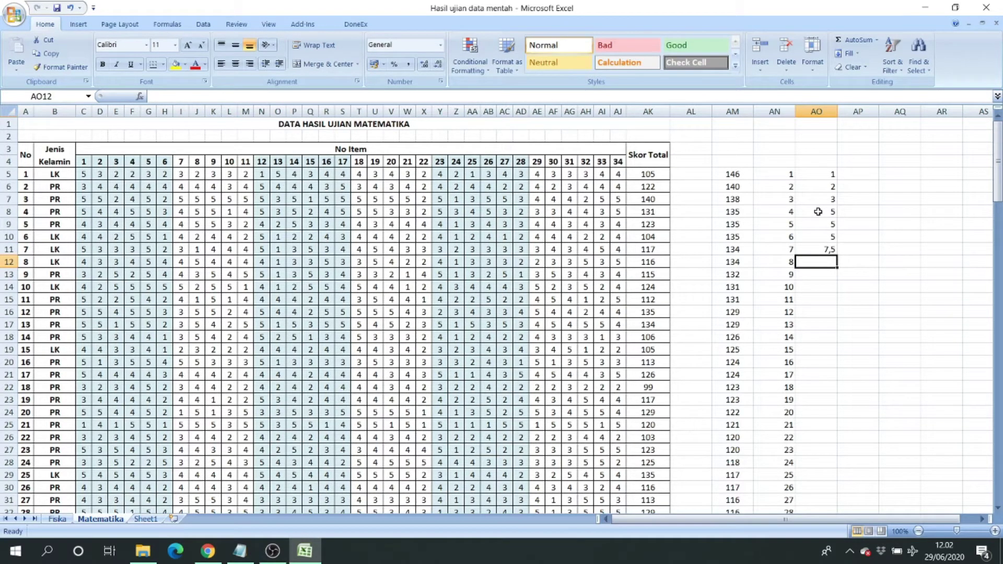
pyautogui.write('7,5')
pyautogui.press('Return')
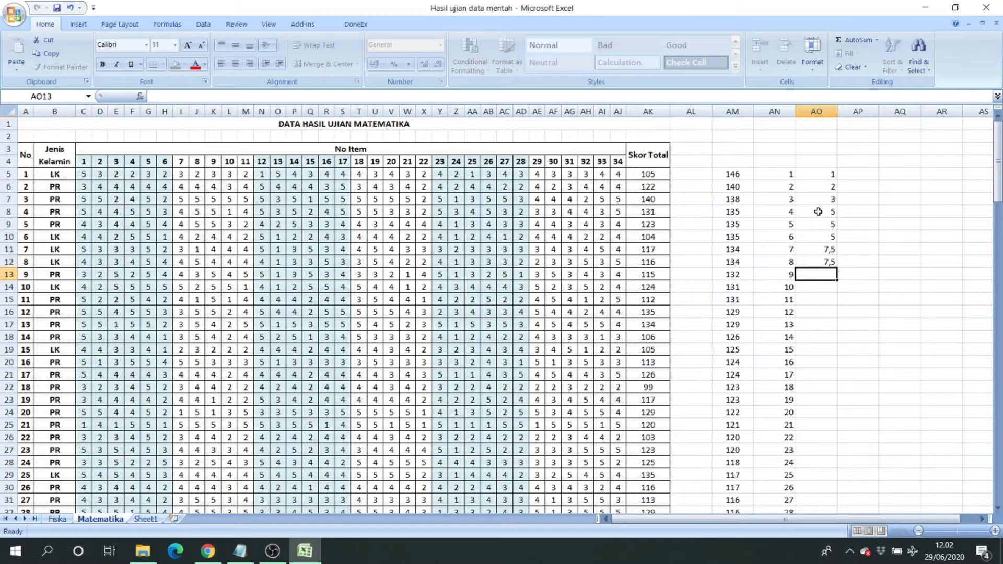
pyautogui.click(842, 302)
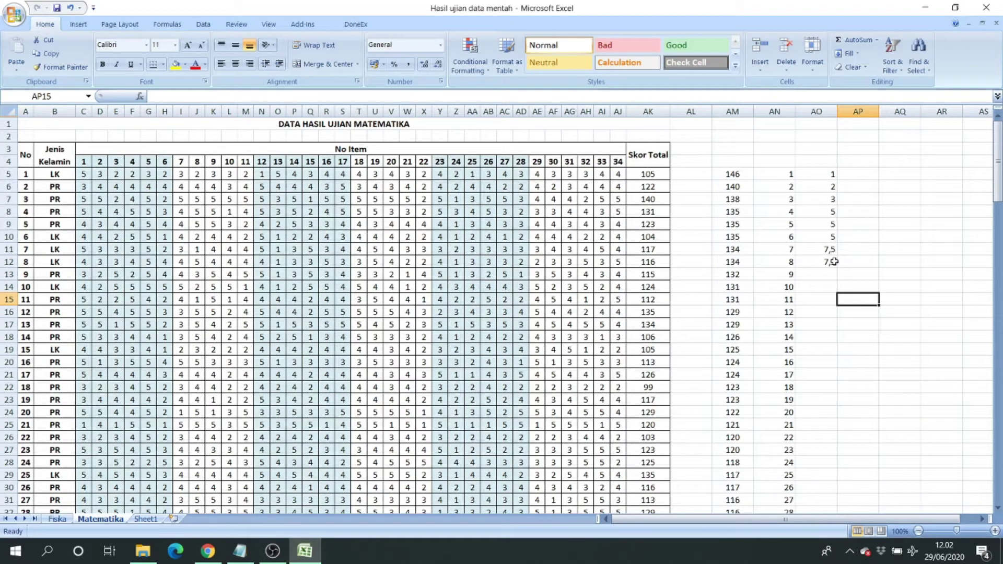
# Recheck the tied scores in AM8:AM10 against the rank assigned to them in column AO
pyautogui.click(734, 211)
pyautogui.press('Down')
pyautogui.press('Down')
pyautogui.press('Up')
pyautogui.press('Up')
pyautogui.press('Down')
pyautogui.press('Down')
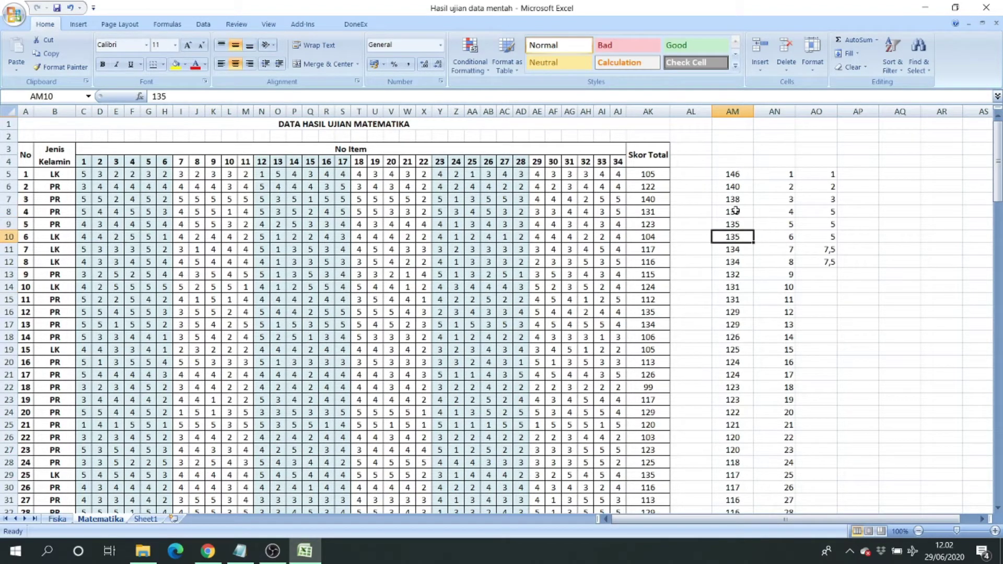
pyautogui.press('Up')
pyautogui.press('Up')
pyautogui.press('Right')
pyautogui.press('Right')
pyautogui.press('Left')
pyautogui.press('Left')
pyautogui.press('Down')
pyautogui.press('Down')
pyautogui.press('Up')
pyautogui.press('Up')
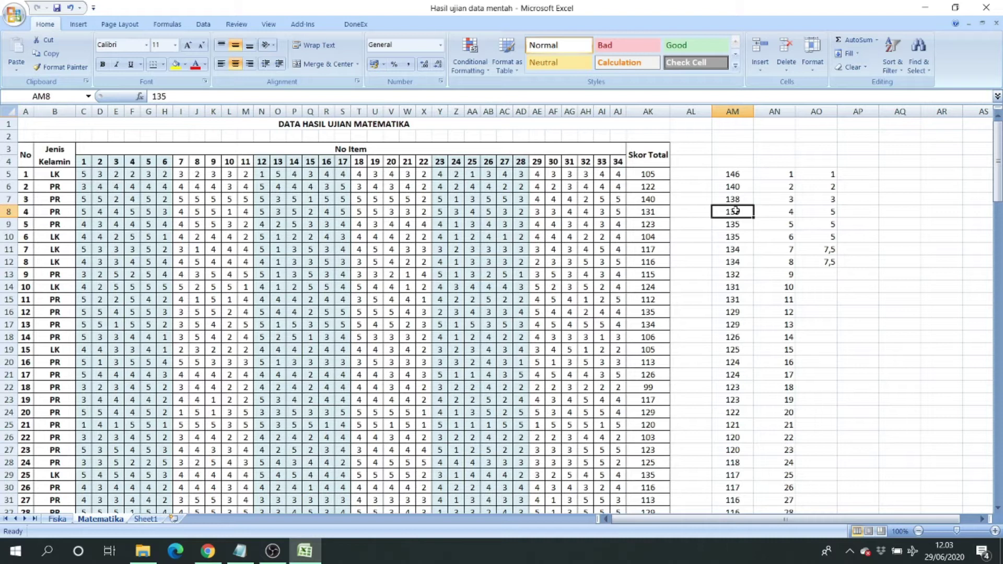
# Select the order numbers in AN8:AN10 to check their average against the shared rank in AO8
pyautogui.press('Right')
pyautogui.press('Right')
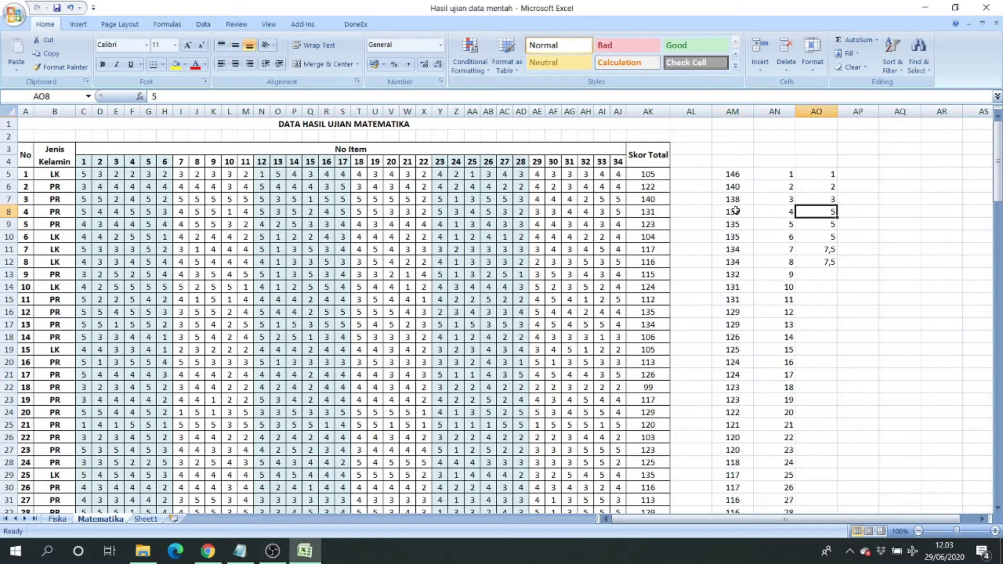
pyautogui.press('Left')
pyautogui.hotkey('shift', 'Down')
pyautogui.hotkey('shift', 'Down')
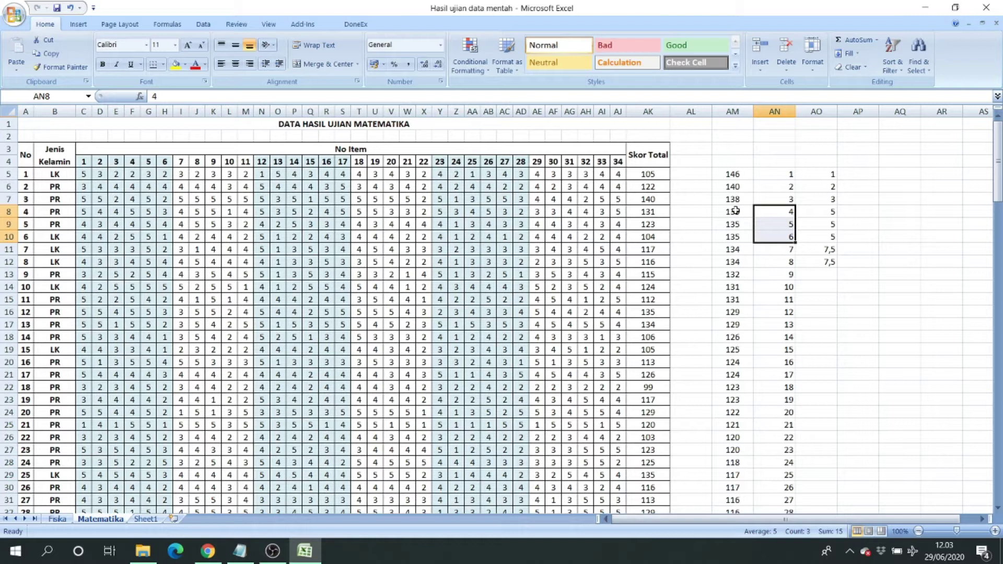
# Look through the sorted scores in column AM for further tied values
pyautogui.click(734, 337)
pyautogui.scroll(-3, 748, 343)
pyautogui.press('Down')
pyautogui.press('Down')
pyautogui.press('Down')
pyautogui.press('Up')
pyautogui.press('Up')
pyautogui.press('Up')
pyautogui.press('Up')
pyautogui.press('Up')
pyautogui.press('Up')
pyautogui.press('Up')
pyautogui.press('Up')
pyautogui.press('Up')
pyautogui.press('Up')
pyautogui.press('Up')
pyautogui.press('Up')
pyautogui.press('Up')
pyautogui.press('Up')
pyautogui.press('Down')
# Check the ranks in AO11:AO12 against the matching scores in column AM and order numbers in column AN
pyautogui.press('Right')
pyautogui.press('Right')
pyautogui.press('Down')
pyautogui.press('Down')
pyautogui.press('Down')
pyautogui.press('Down')
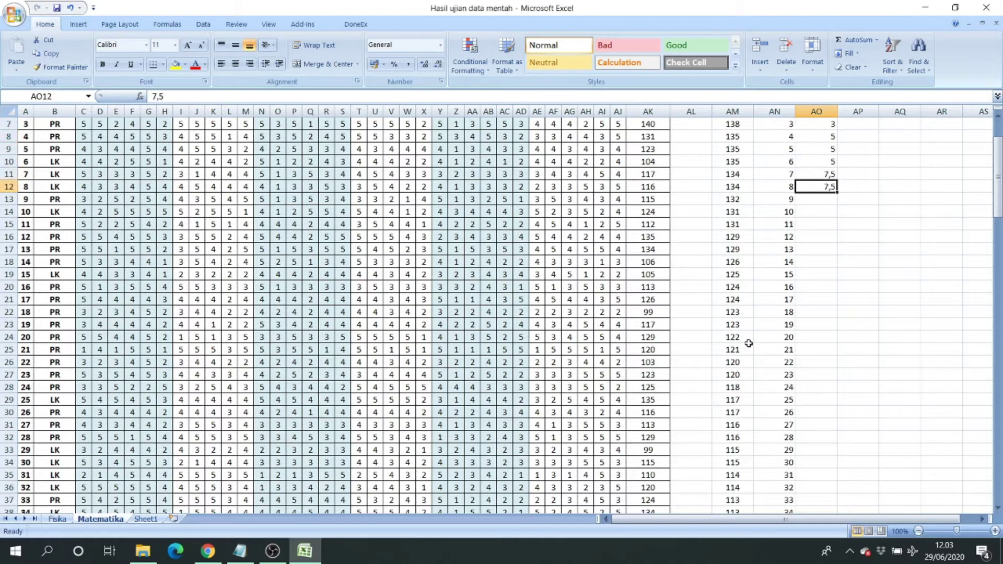
pyautogui.press('Left')
pyautogui.press('Left')
pyautogui.press('Right')
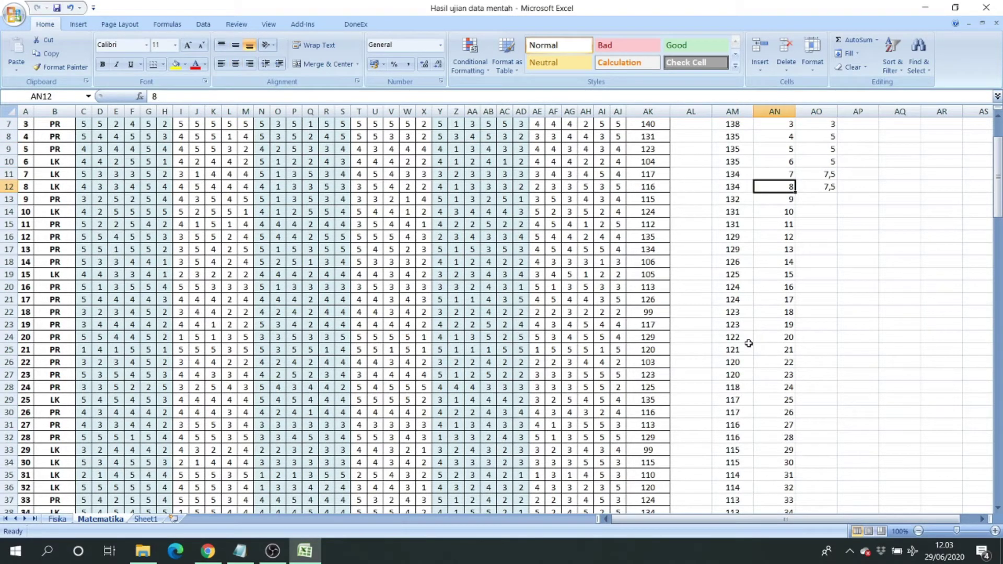
pyautogui.press('Right')
pyautogui.press('Up')
pyautogui.press('Left')
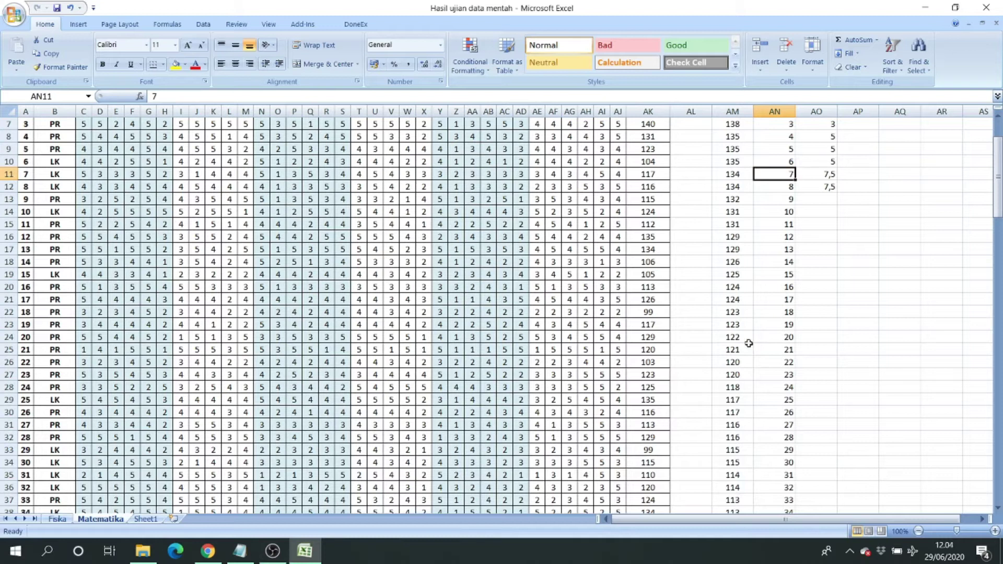
# Enter the shared rank 10,5 in AO14 and AO15 for the tied scores in AM14:AM15
pyautogui.press('Down')
pyautogui.press('Down')
pyautogui.press('Down')
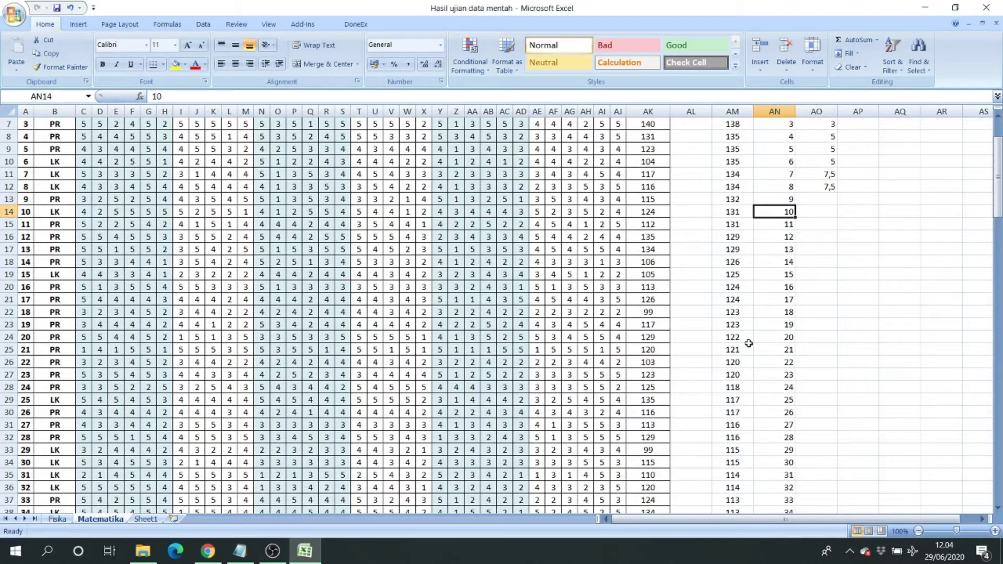
pyautogui.press('Left')
pyautogui.press('Down')
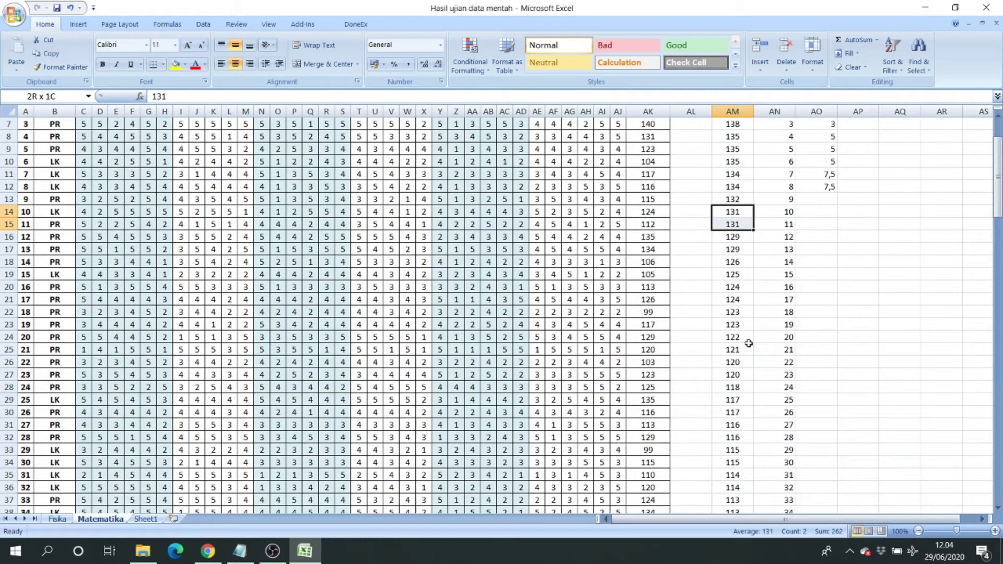
pyautogui.press('Up')
pyautogui.press('Right')
pyautogui.press('Right')
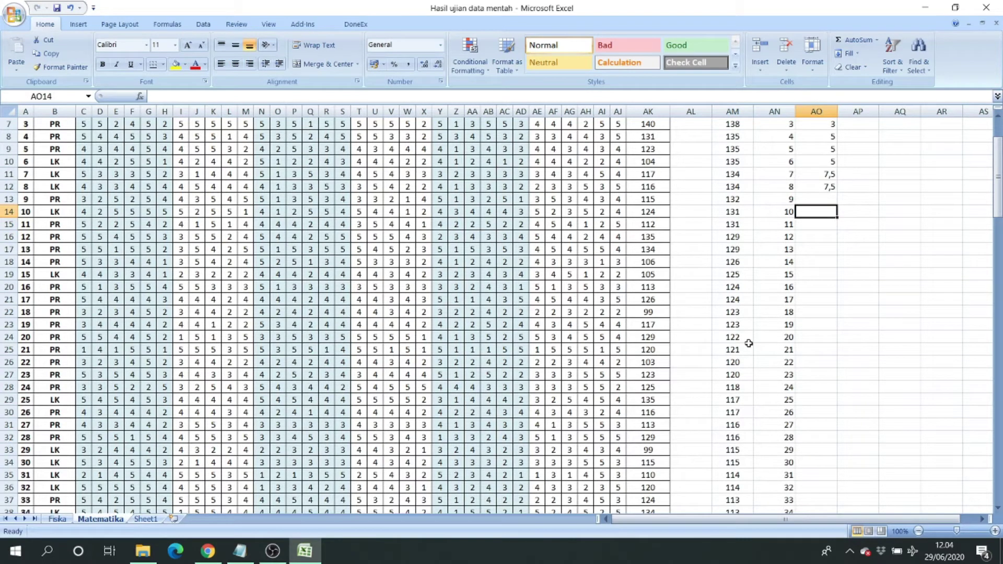
pyautogui.write('1')
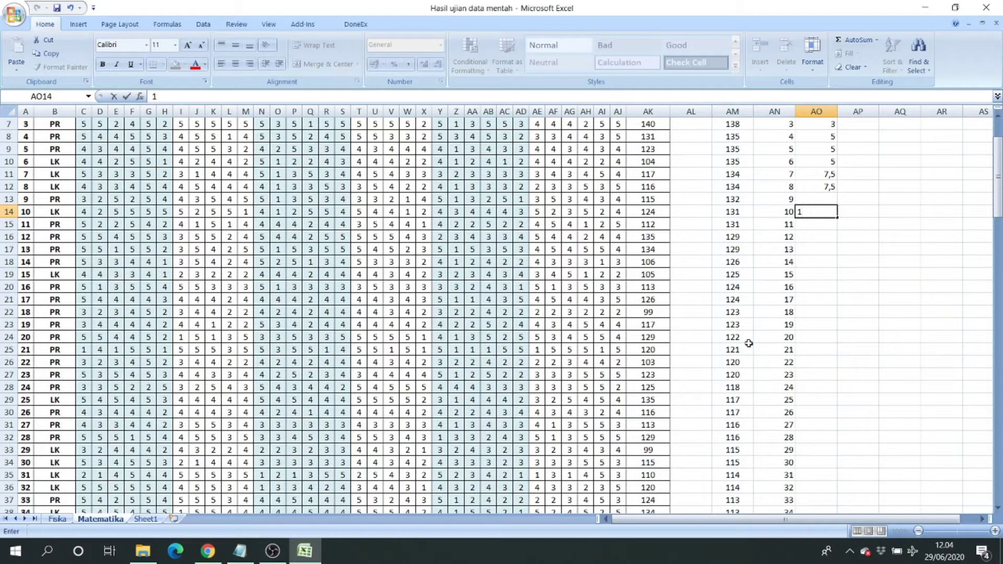
pyautogui.write('0,5')
pyautogui.press('Return')
pyautogui.write('10')
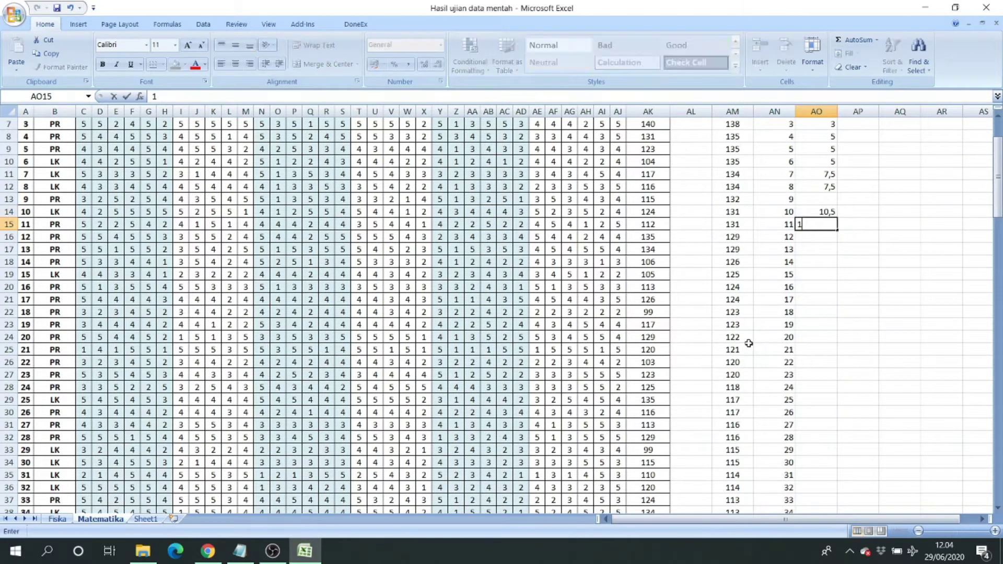
pyautogui.write(',5')
pyautogui.press('Return')
# Enter the rank 9 in the skipped cell AO13 and check it against the order number in AN13
pyautogui.press('Up')
pyautogui.press('Up')
pyautogui.press('Up')
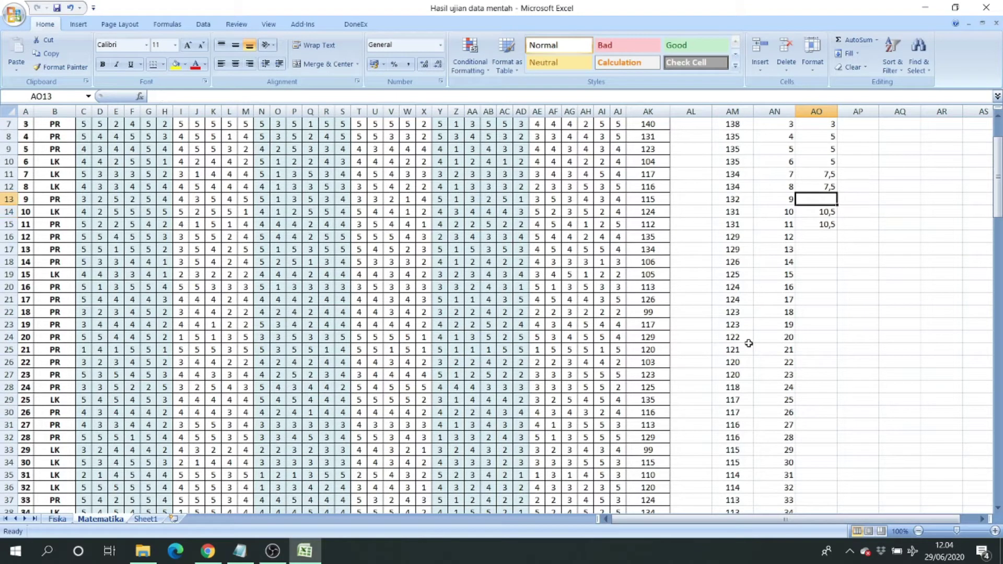
pyautogui.write('9')
pyautogui.press('Return')
pyautogui.press('Up')
pyautogui.press('Left')
pyautogui.press('Left')
pyautogui.press('Right')
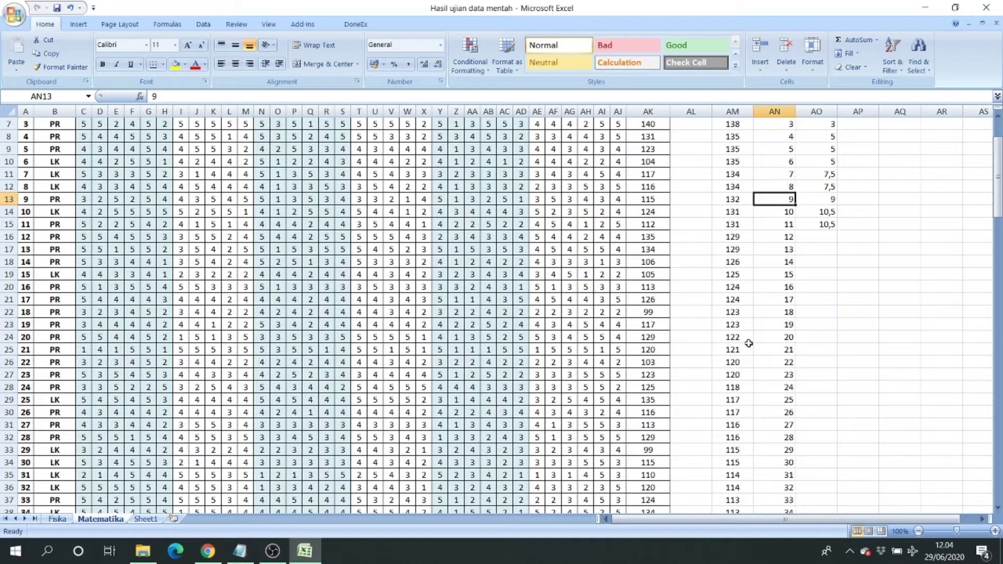
# Enter the shared rank 12,5 in AO16 and AO17 for the tied scores in AM16:AM17
pyautogui.press('Right')
pyautogui.press('Down')
pyautogui.press('Down')
pyautogui.press('Down')
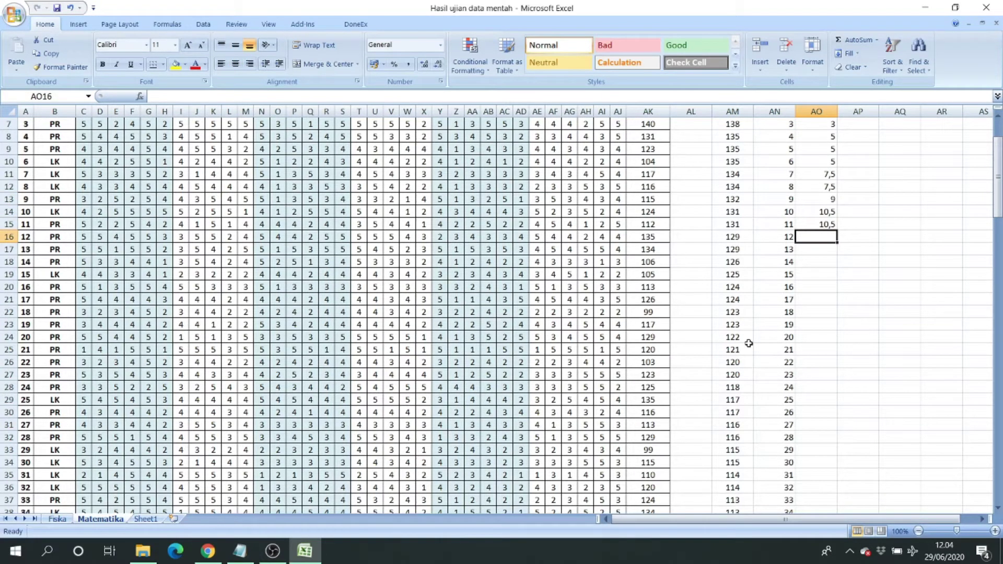
pyautogui.press('Left')
pyautogui.press('Left')
pyautogui.press('Right')
pyautogui.press('Right')
pyautogui.write('12,5')
pyautogui.press('Return')
pyautogui.write('12,5')
pyautogui.press('Return')
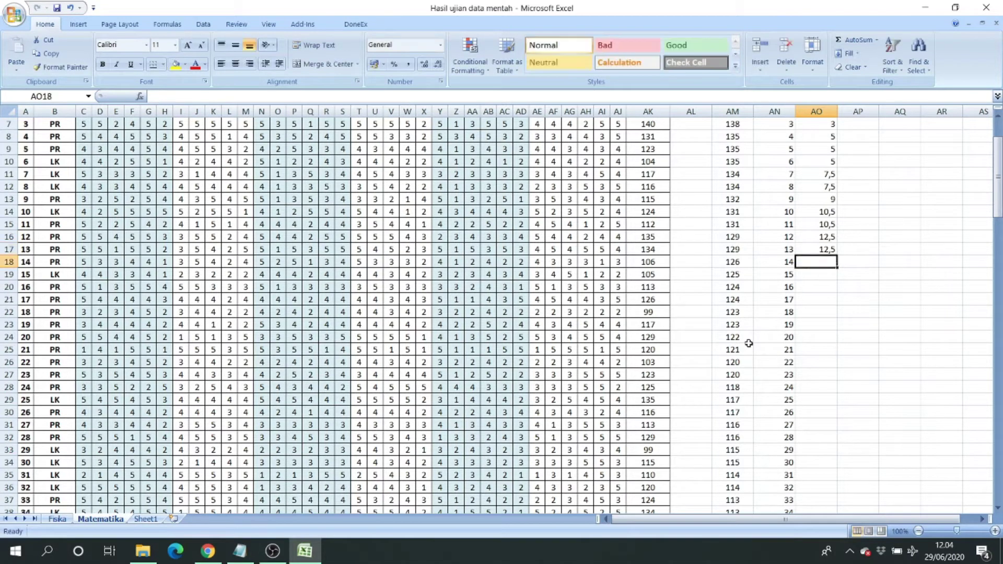
# Enter the ranks 14 and 15 in AO18 and AO19 for the untied scores
pyautogui.write('1')
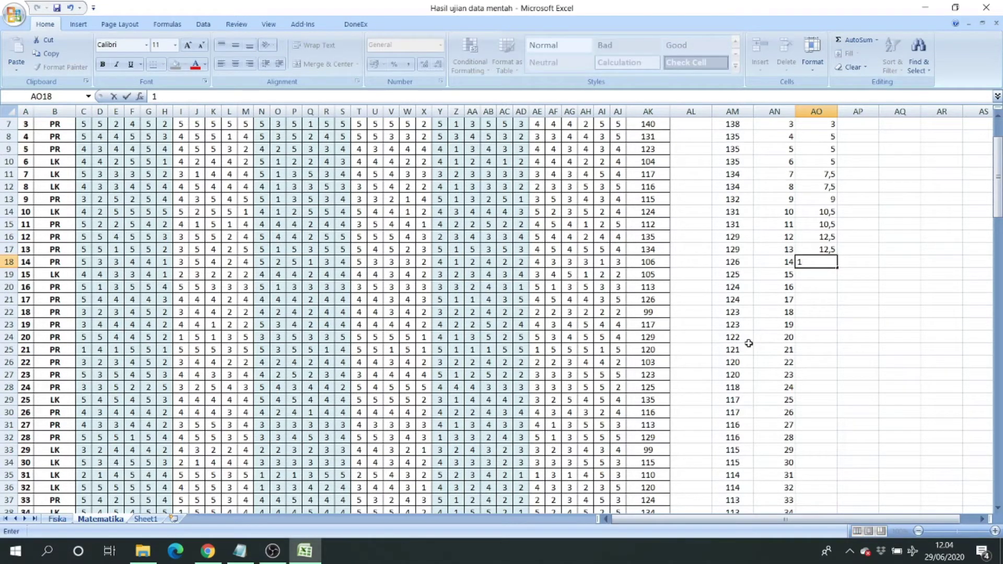
pyautogui.write('4')
pyautogui.press('Return')
pyautogui.write('15')
pyautogui.press('Return')
# Enter the shared rank 16,5 in AO20 and AO21 for the tied scores in AM20:AM21
pyautogui.write('16,5')
pyautogui.press('Return')
pyautogui.write('1')
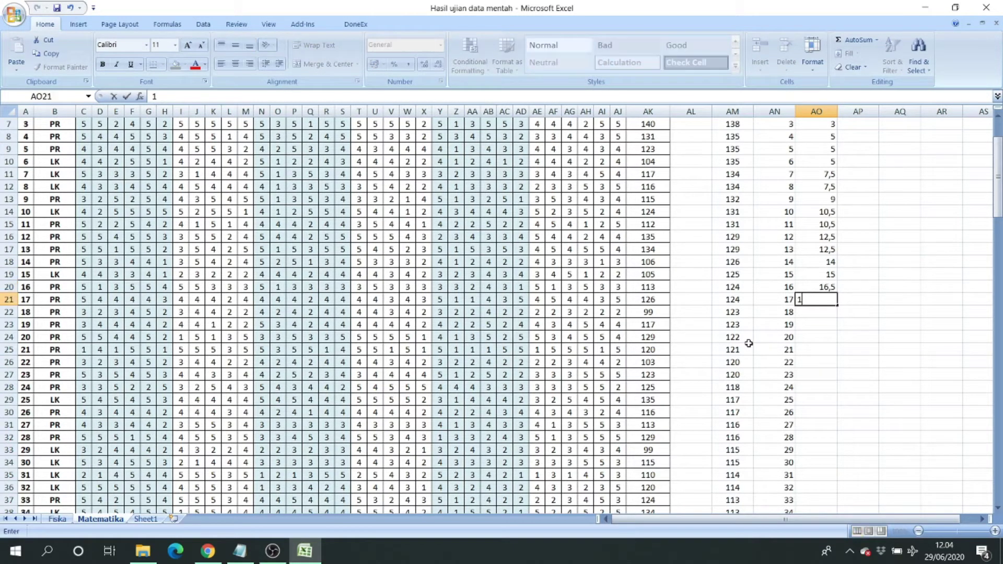
pyautogui.write('6,5')
pyautogui.press('Return')
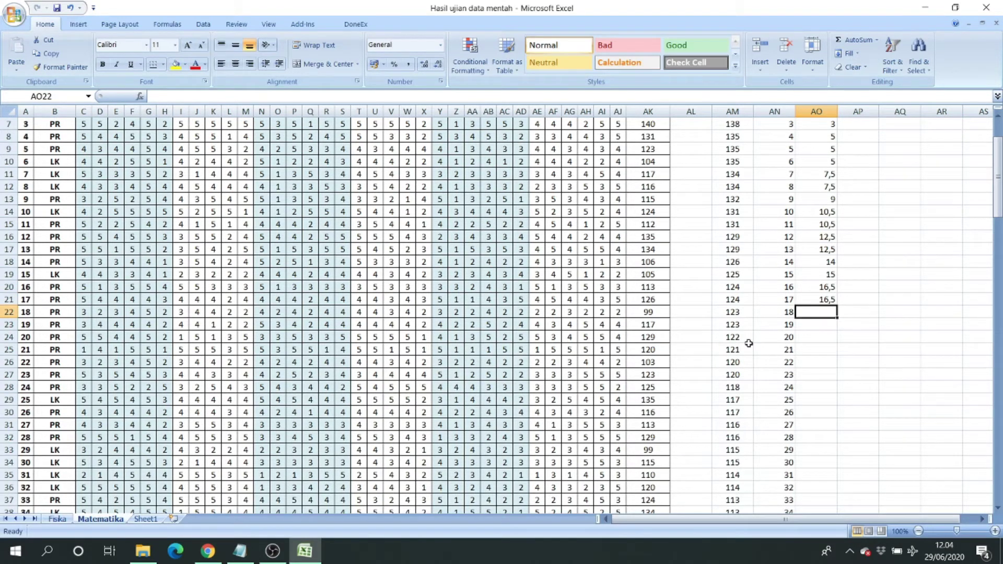
# Enter the shared rank 18,5 in AO22 and AO23 for the tied scores in AM22:AM23
pyautogui.write('18,')
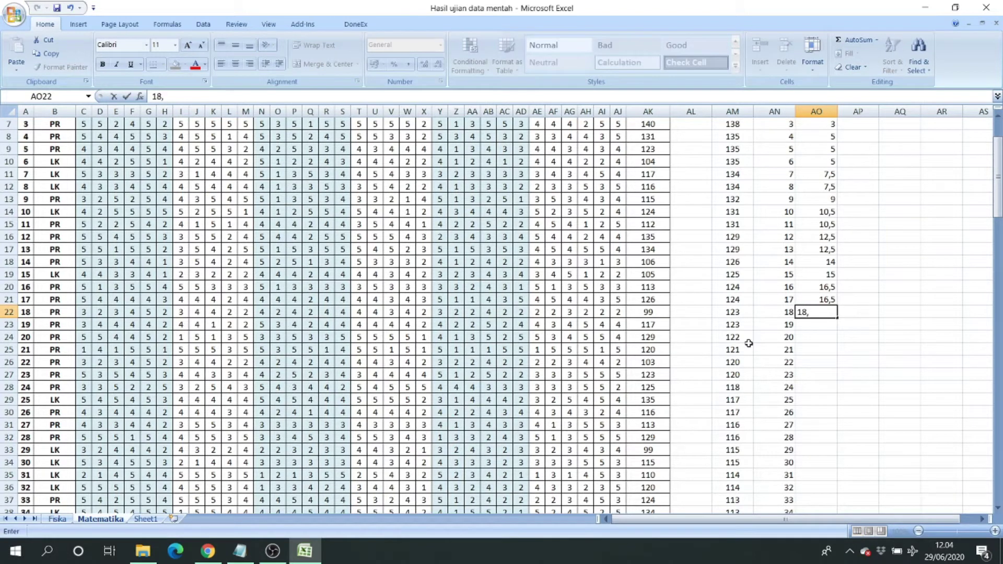
pyautogui.write('5')
pyautogui.press('Return')
pyautogui.write('1')
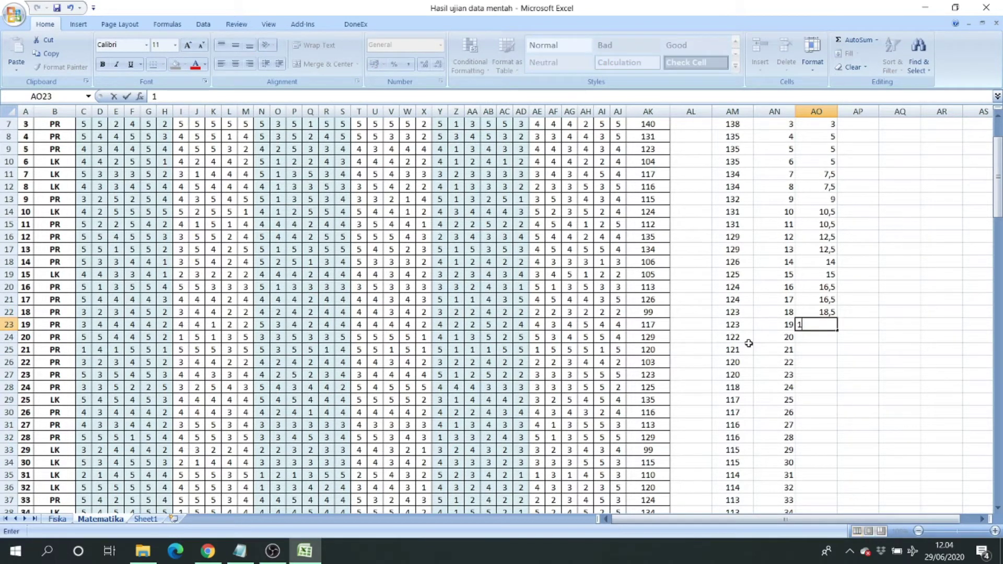
pyautogui.write('8,5')
pyautogui.press('Return')
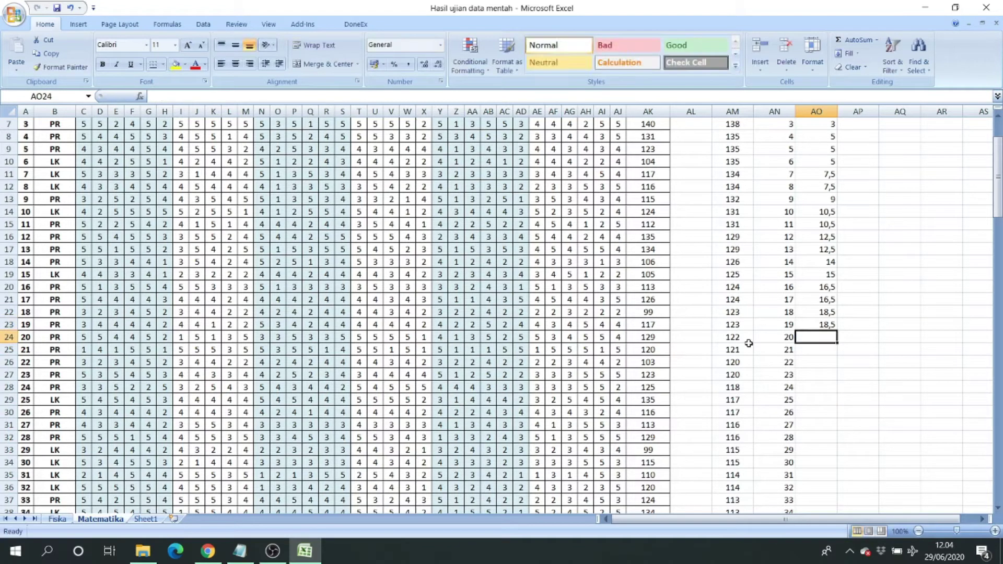
# Review the ranking list and select the ranks entered in AO5:AO23
pyautogui.scroll(2, 812, 345)
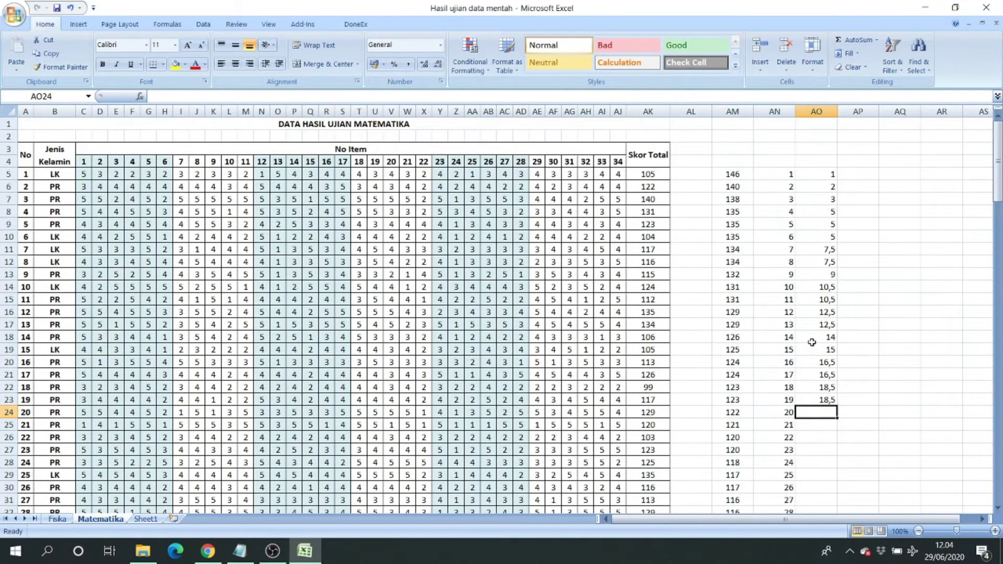
pyautogui.scroll(-6, 768, 329)
pyautogui.scroll(6, 778, 340)
pyautogui.scroll(-4, 841, 287)
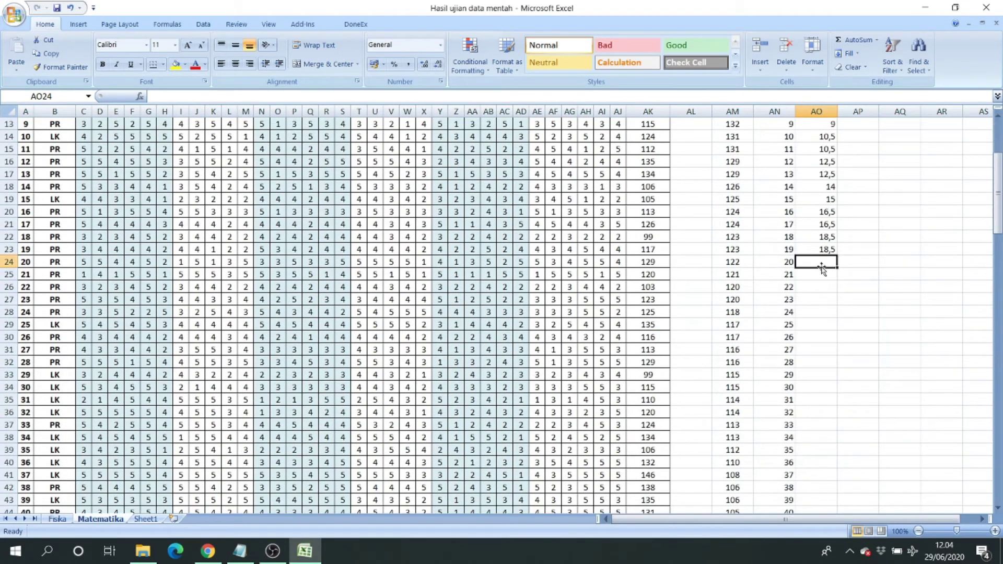
pyautogui.scroll(3, 836, 241)
pyautogui.moveTo(817, 135); pyautogui.dragTo(828, 369)
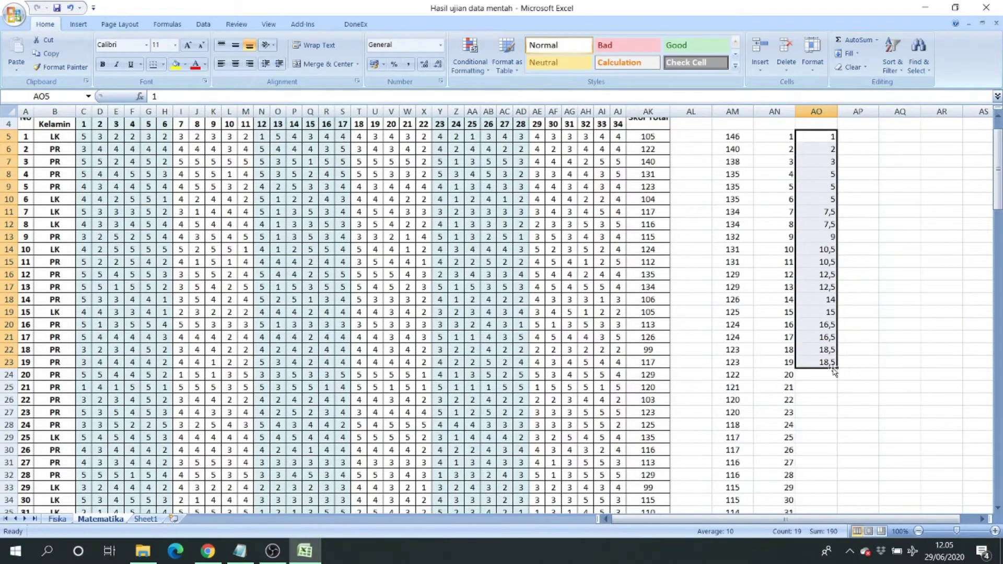
# Examine the completed mathematics ranking list that starts at row 100, comparing the scores, order numbers and ranks in AM:AO
pyautogui.scroll(-5, 748, 432)
pyautogui.scroll(-20, 749, 429)
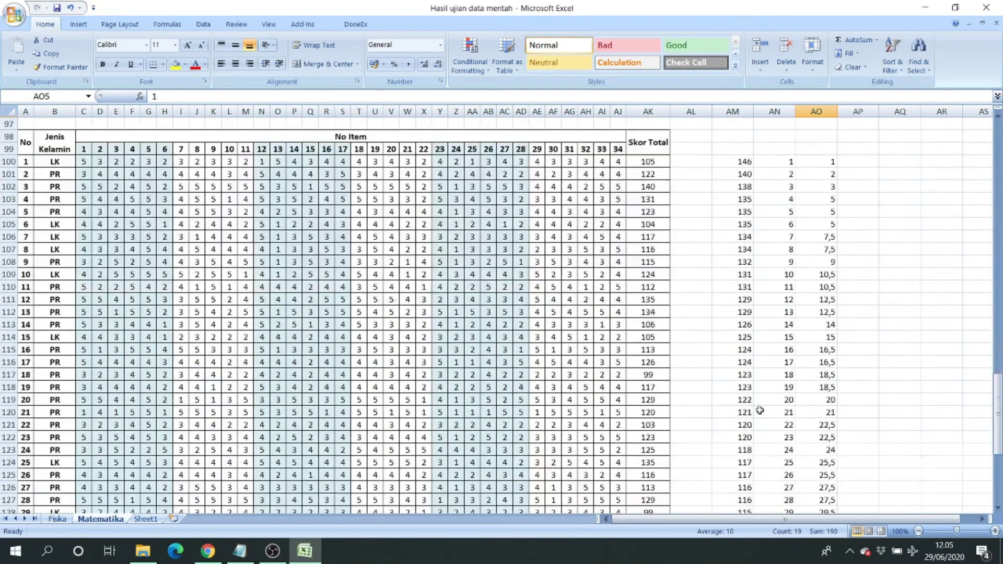
pyautogui.click(792, 185)
pyautogui.moveTo(793, 182); pyautogui.dragTo(824, 170)
pyautogui.click(823, 162)
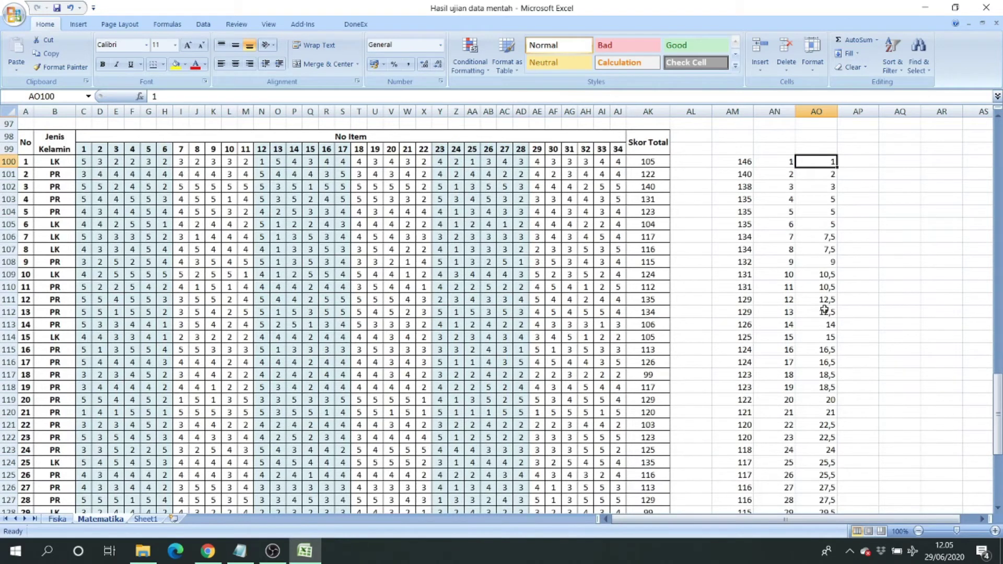
pyautogui.scroll(-8, 819, 349)
pyautogui.scroll(11, 820, 349)
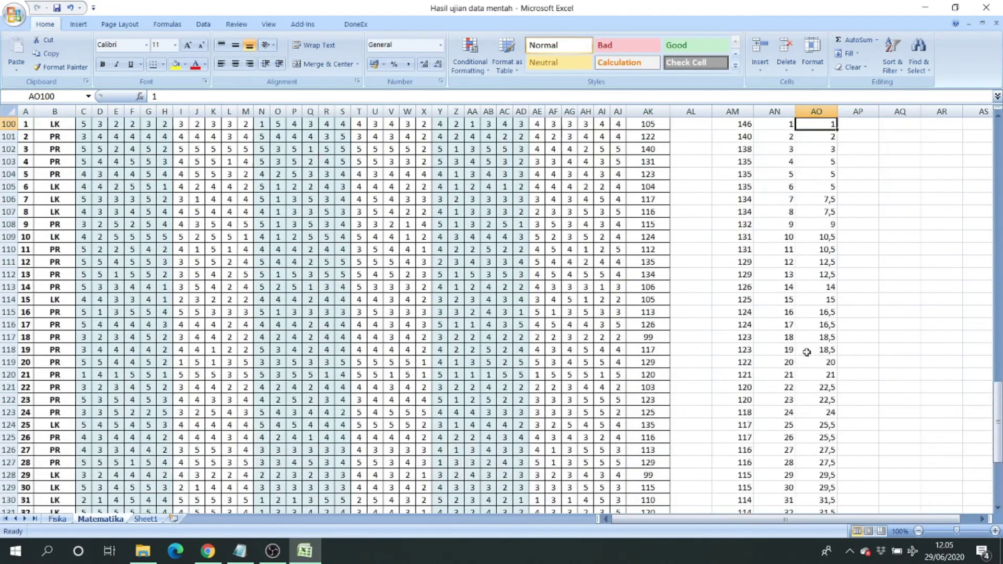
# Switch to the Fisika sheet and copy the total scores in AL5:AL50
pyautogui.click(57, 520)
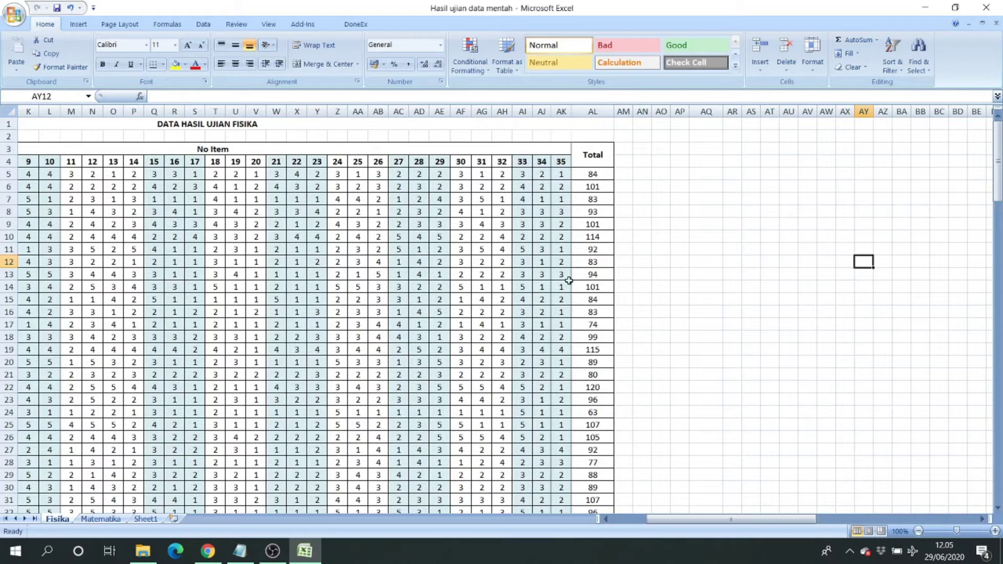
pyautogui.click(592, 173)
pyautogui.scroll(-9, 643, 235)
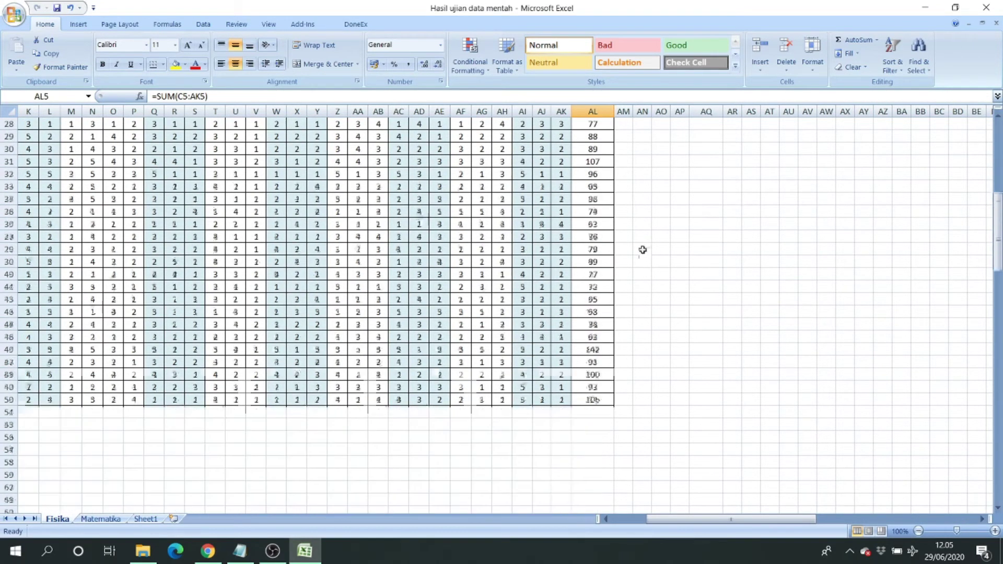
pyautogui.keyDown('shift'); pyautogui.click(600, 363); pyautogui.keyUp('shift')
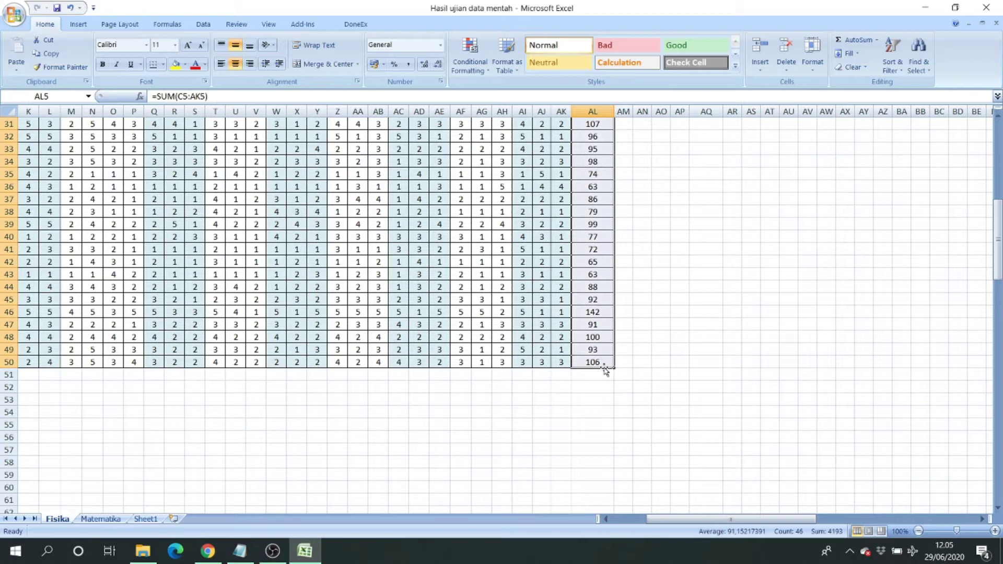
pyautogui.hotkey('ctrl', 'c')
pyautogui.scroll(9, 663, 358)
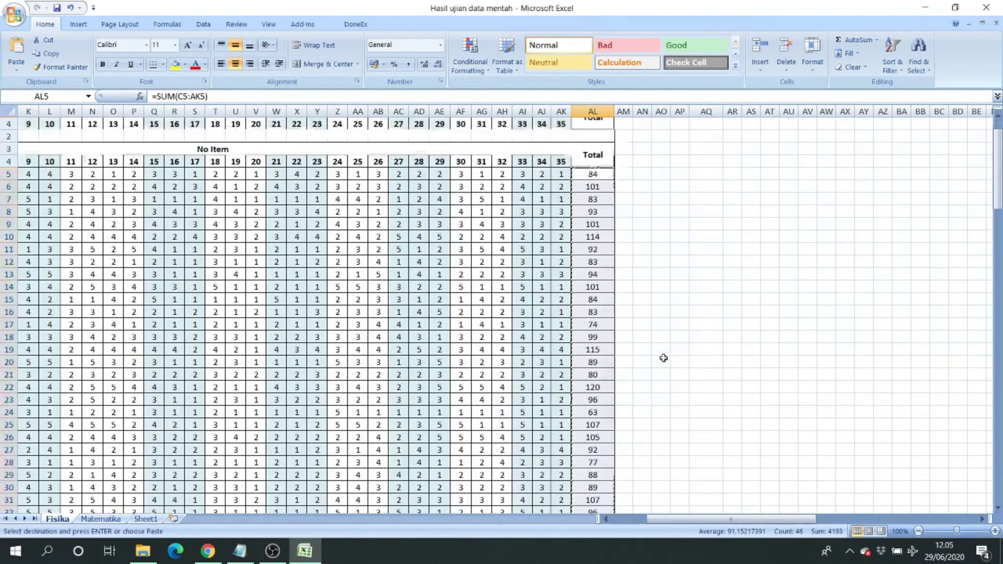
pyautogui.click(659, 175)
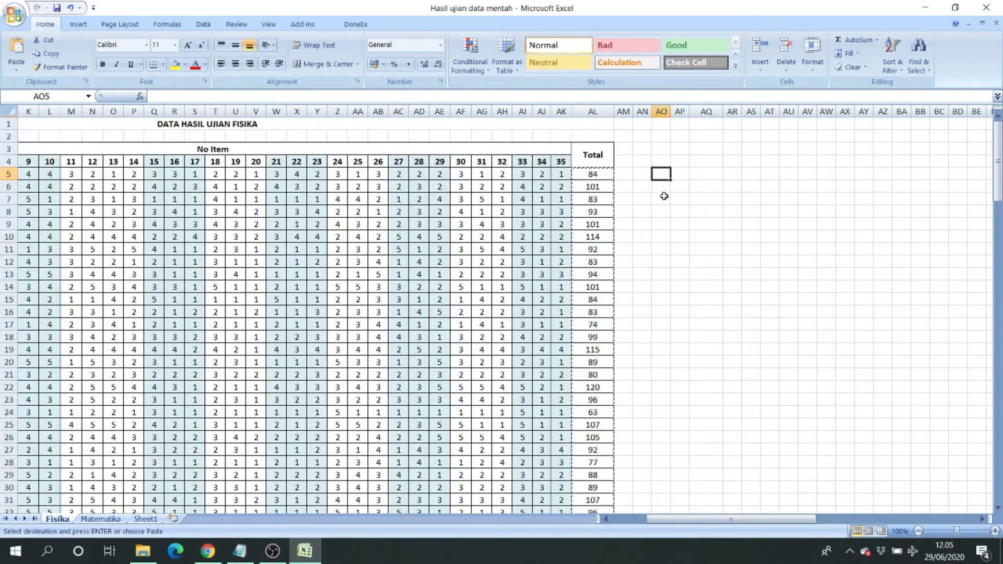
pyautogui.hotkey('ctrl', 'v')
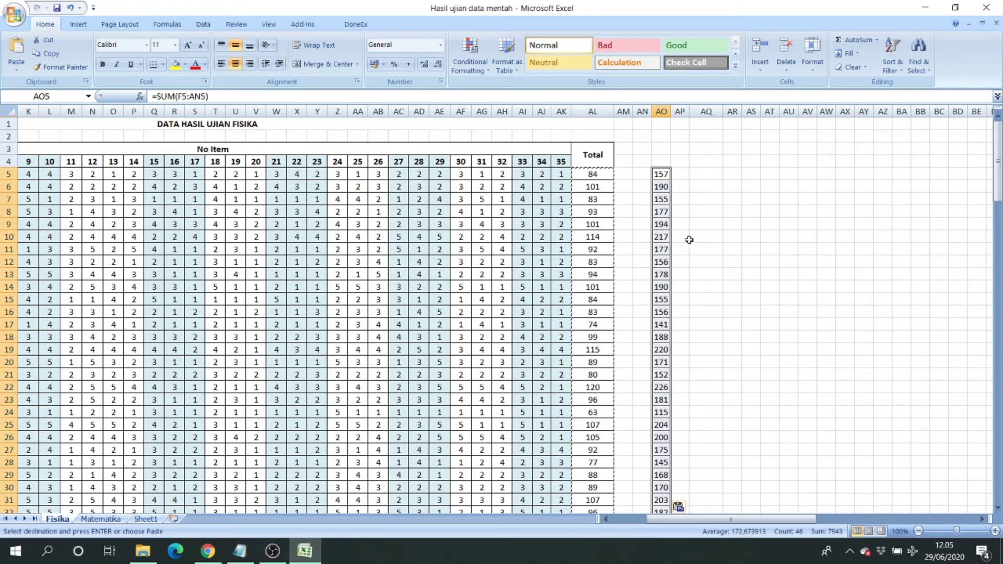
pyautogui.press('Delete')
# Paste the copied physics totals as values only starting at AO5 and sort them from largest to smallest
pyautogui.click(663, 175)
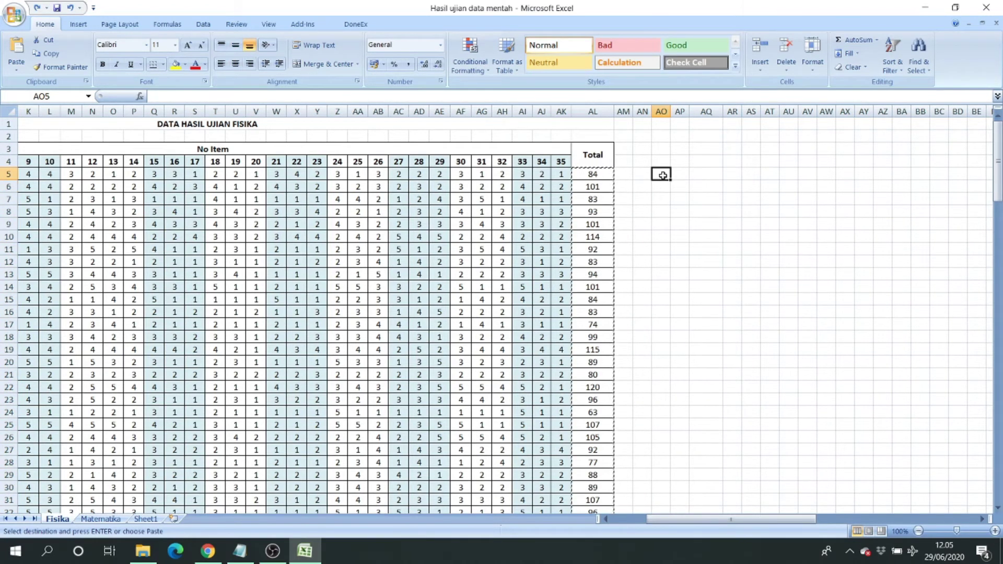
pyautogui.rightClick(663, 175)
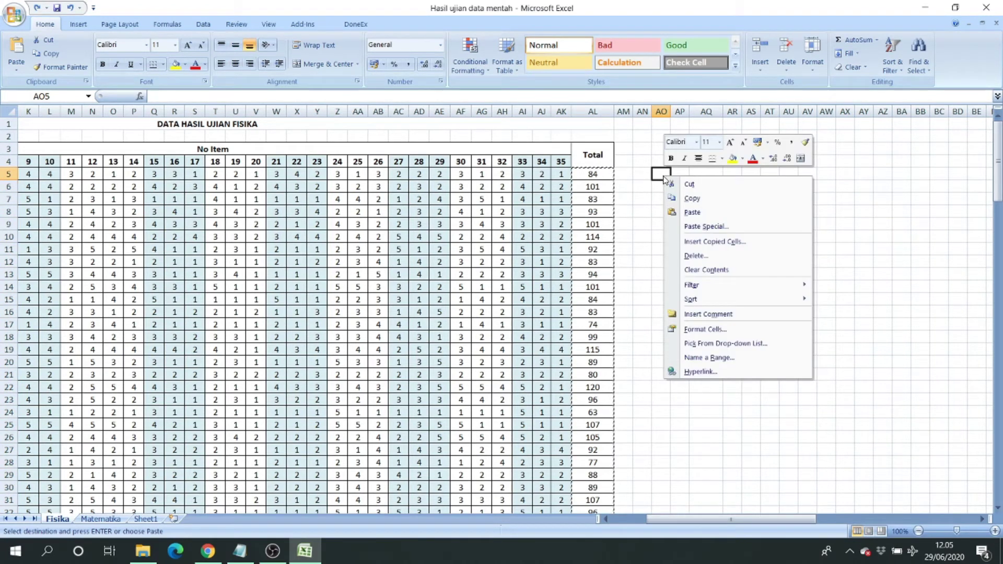
pyautogui.click(705, 227)
pyautogui.click(614, 176)
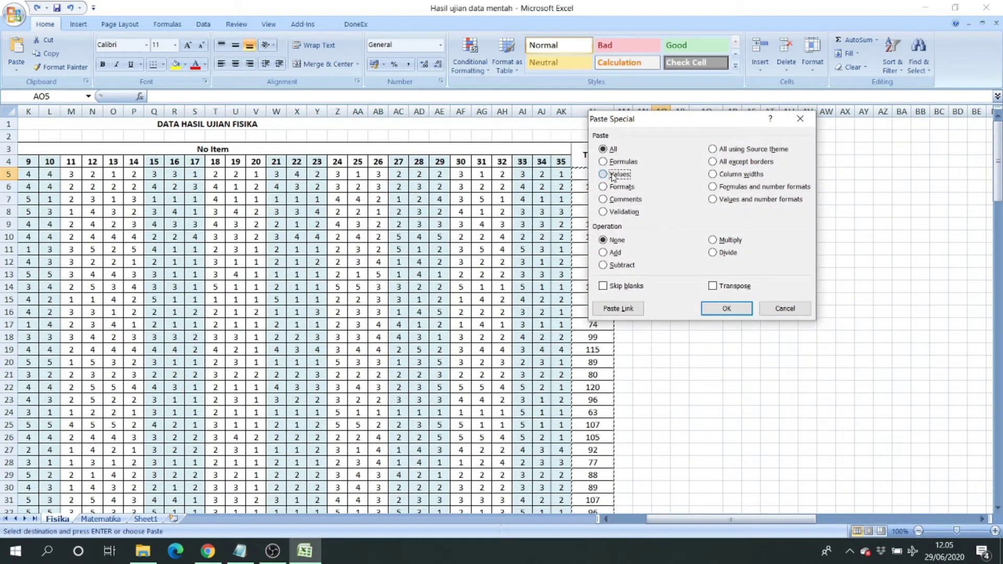
pyautogui.click(726, 310)
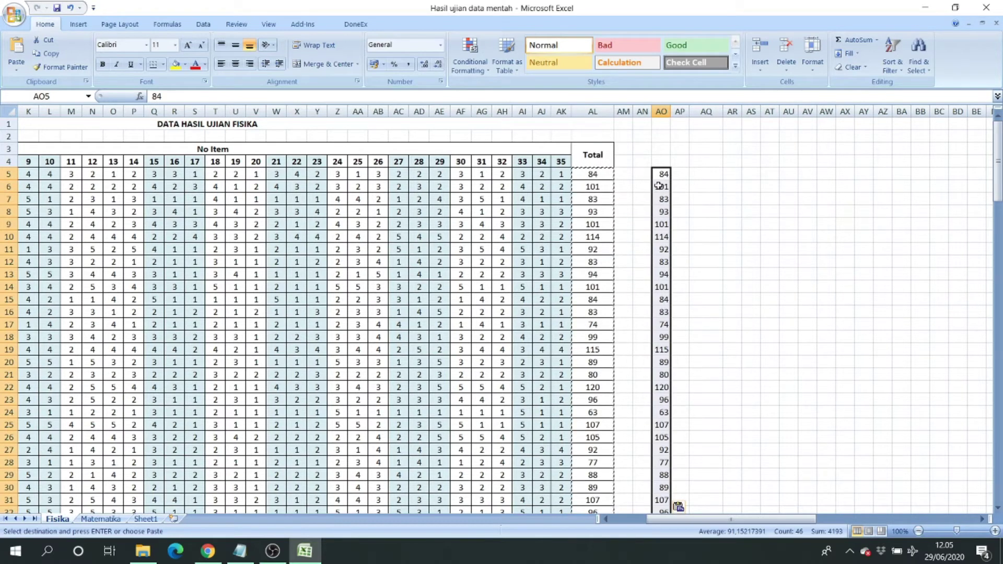
pyautogui.click(898, 62)
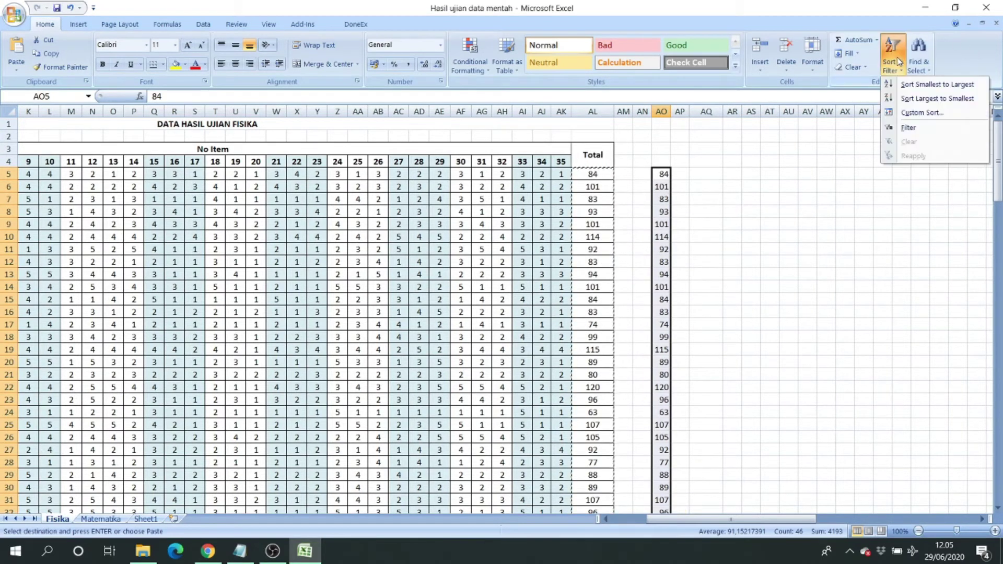
pyautogui.click(932, 98)
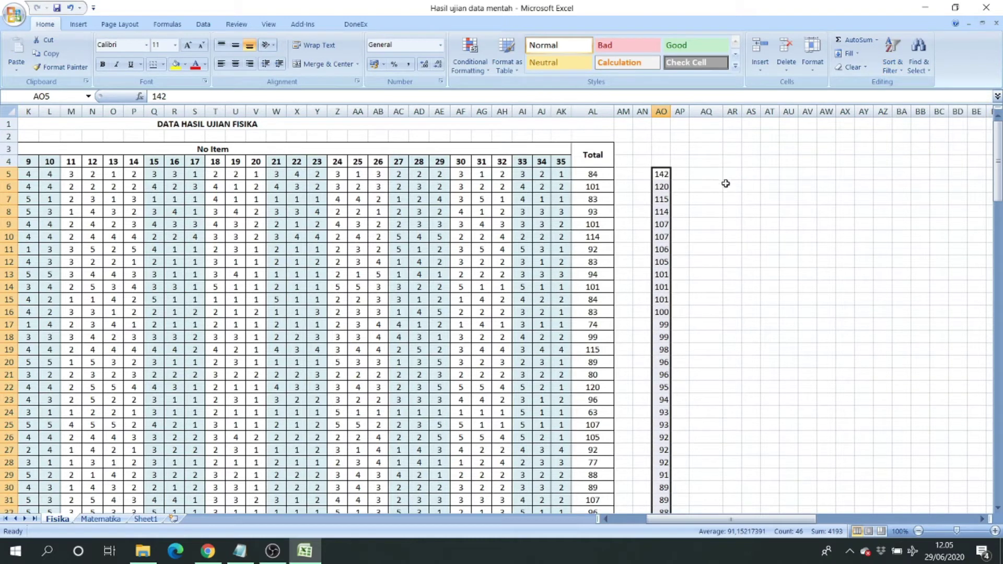
# Enter the order numbers 1, 2, 3 and 4 in AP5:AP8 beside the sorted physics totals
pyautogui.click(681, 174)
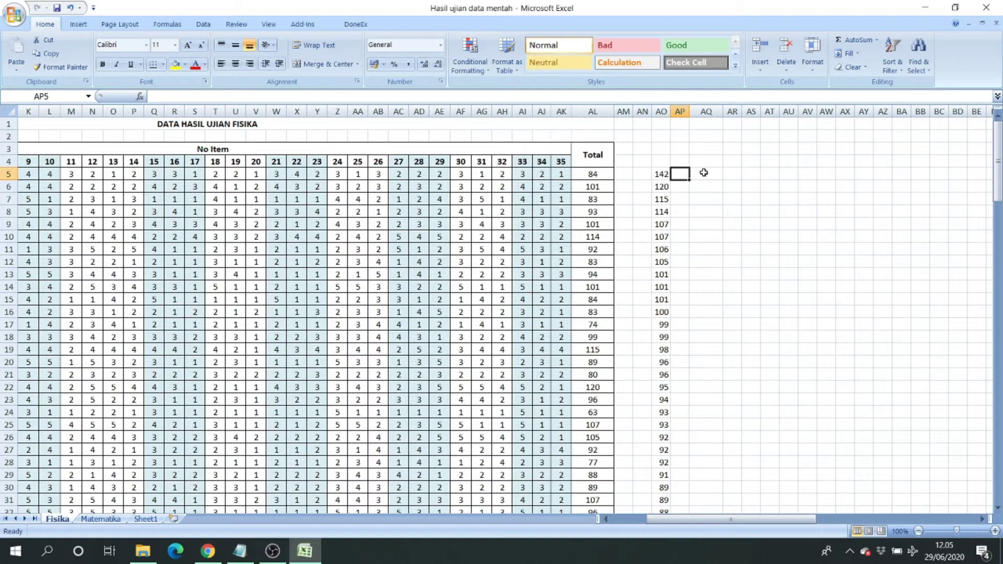
pyautogui.write('1')
pyautogui.press('Return')
pyautogui.write('2')
pyautogui.press('Return')
pyautogui.write('3')
pyautogui.press('Return')
pyautogui.write('4')
pyautogui.press('Return')
pyautogui.press('Left')
pyautogui.press('Down')
pyautogui.press('Right')
pyautogui.press('Up')
pyautogui.press('Up')
pyautogui.press('Up')
pyautogui.press('Up')
pyautogui.press('Up')
pyautogui.press('Down')
pyautogui.press('Down')
pyautogui.press('Down')
pyautogui.press('Down')
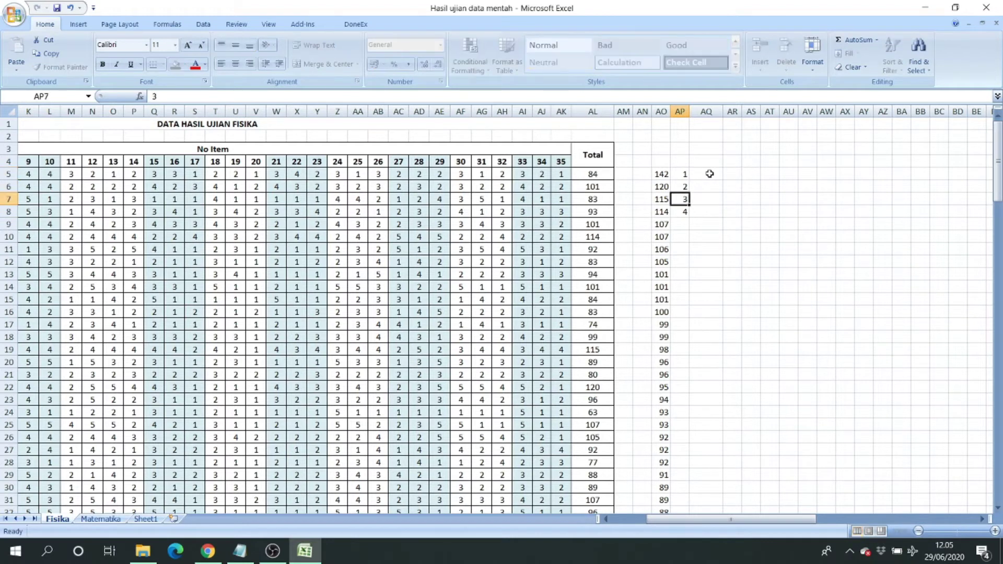
pyautogui.press('Up')
pyautogui.press('Up')
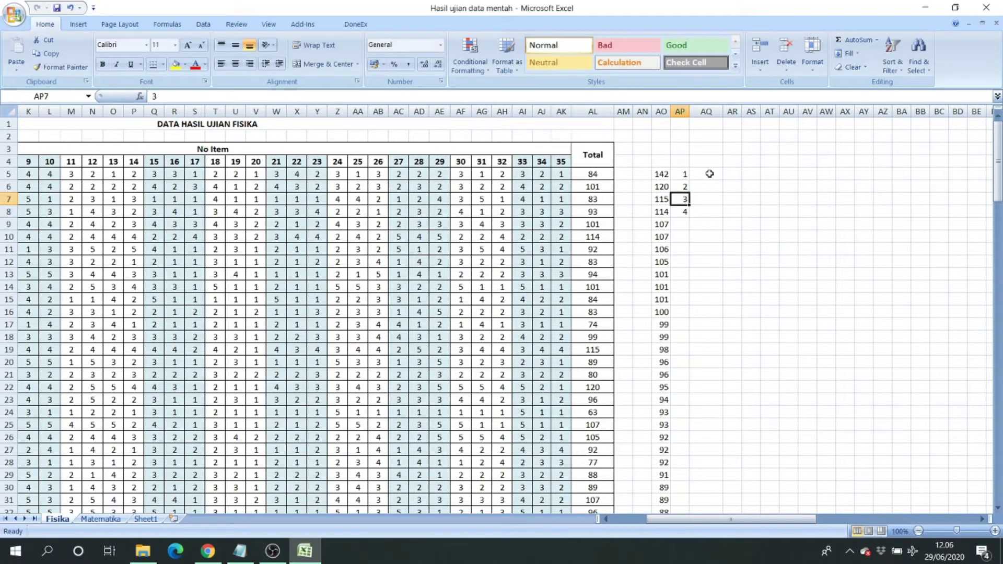
# Extend the order number series in column AP down to 46 in AP50
pyautogui.click(682, 172)
pyautogui.moveTo(682, 172); pyautogui.dragTo(671, 494)
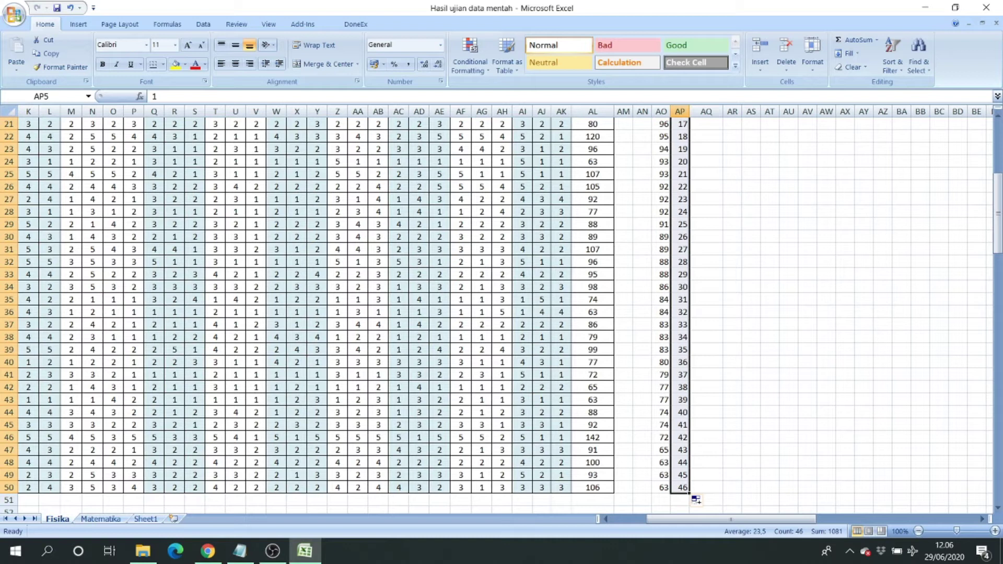
pyautogui.scroll(7, 700, 293)
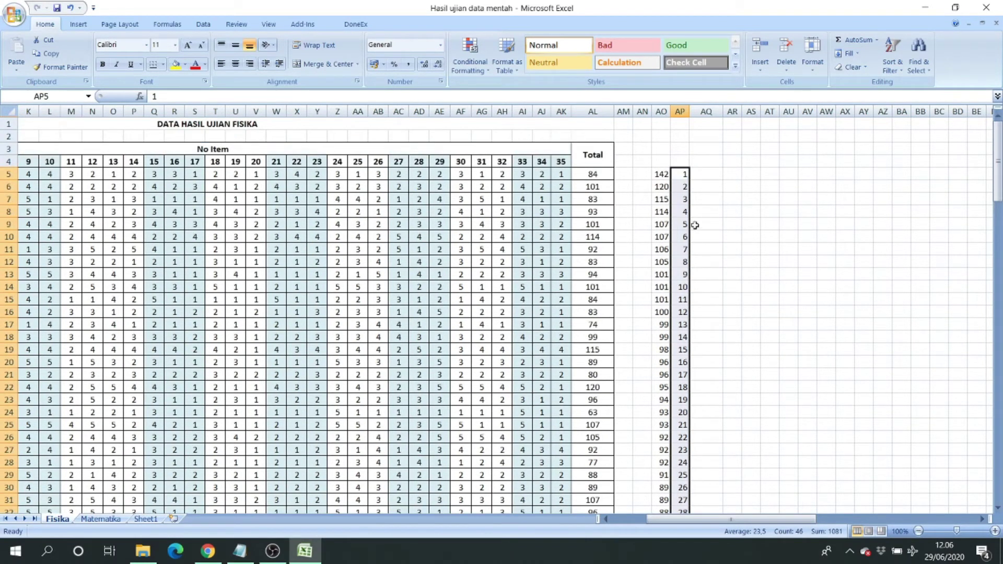
# Enter the ranks 1, 2, 3 and 4 in AQ5:AQ8 for the untied scores
pyautogui.click(706, 174)
pyautogui.write('1')
pyautogui.press('Return')
pyautogui.write('2')
pyautogui.press('Return')
pyautogui.write('3')
pyautogui.press('Return')
pyautogui.write('4')
pyautogui.press('Return')
# Enter the shared rank 5,5 in AQ9 and AQ10 for the tied scores in AO9:AO10
pyautogui.press('Left')
pyautogui.press('Left')
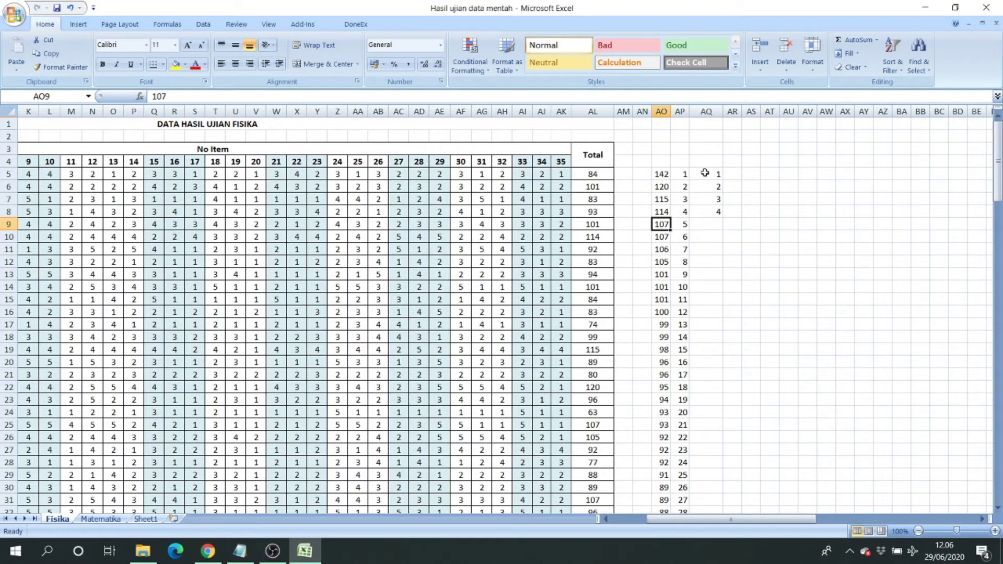
pyautogui.press('Right')
pyautogui.press('Right')
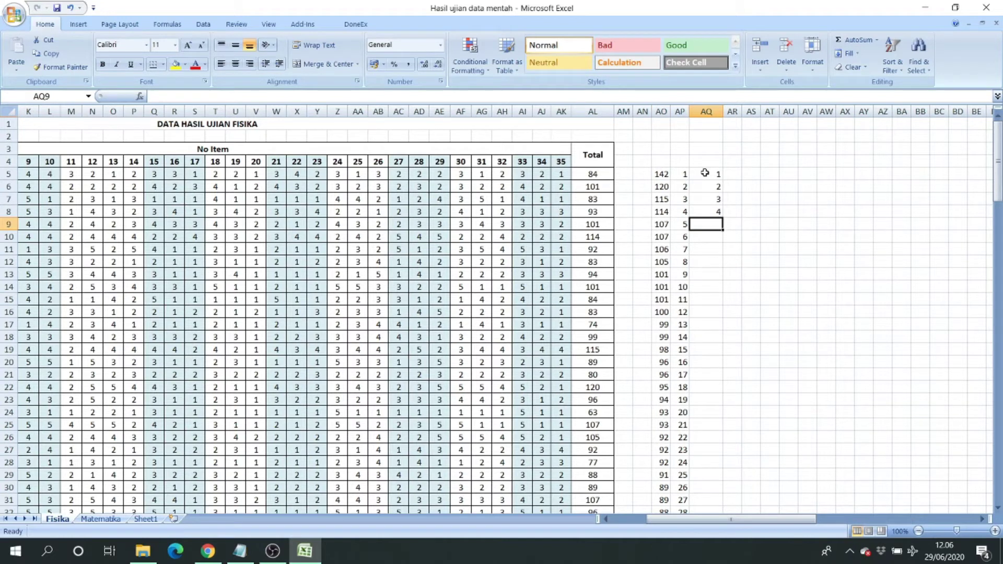
pyautogui.write('5,')
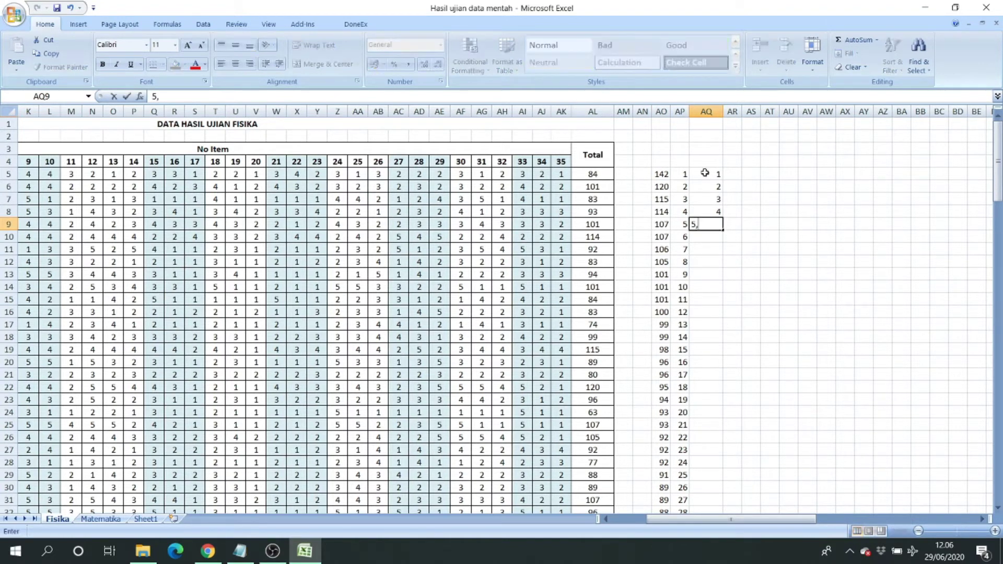
pyautogui.write('5')
pyautogui.press('BackSpace')
pyautogui.write('5')
pyautogui.press('Return')
pyautogui.write('5,5')
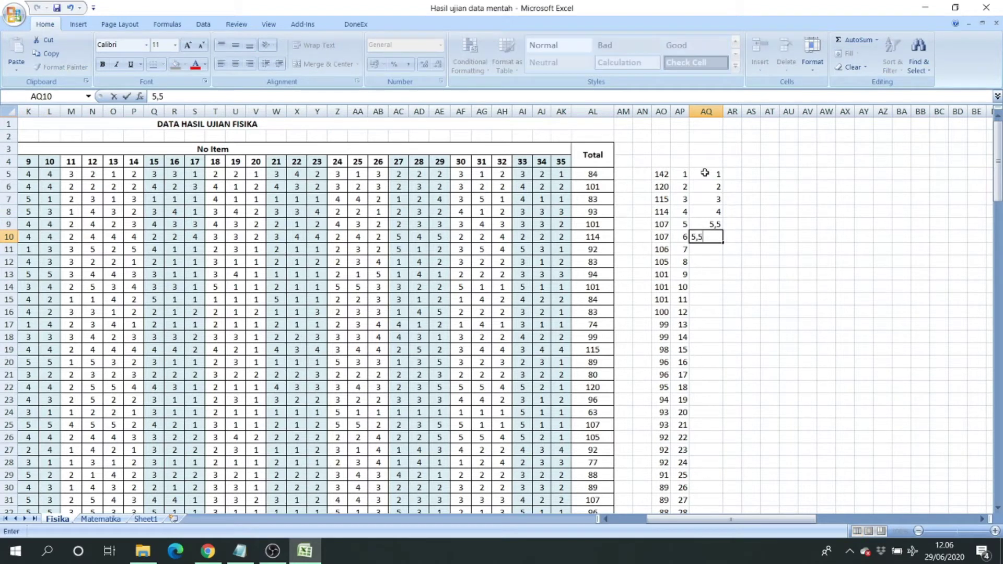
pyautogui.press('Return')
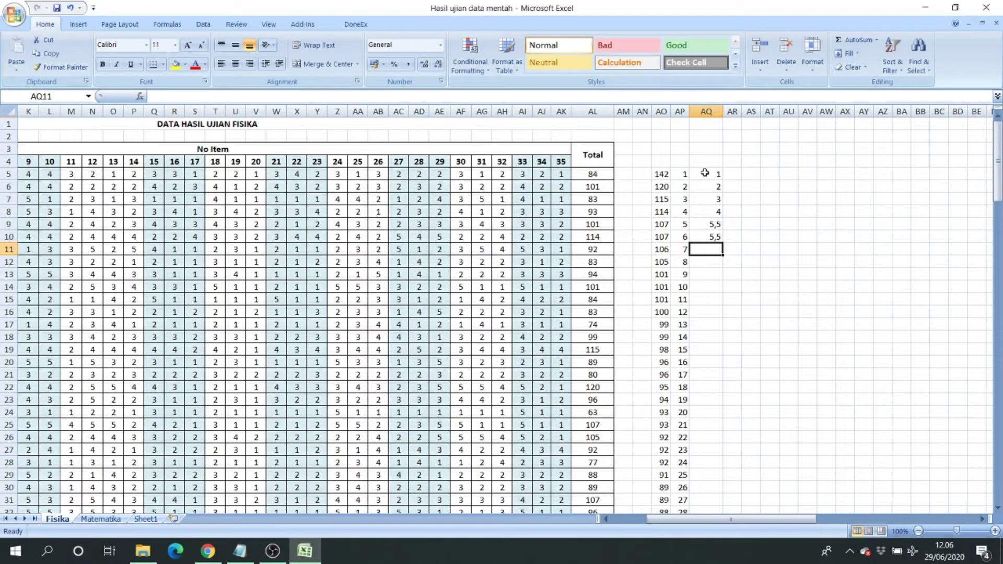
# Enter the ranks 7 and 8 in AQ11 and AQ12 for the untied scores
pyautogui.press('Down')
pyautogui.press('Down')
pyautogui.press('Up')
pyautogui.press('Up')
pyautogui.write('7')
pyautogui.press('Return')
pyautogui.write('8')
pyautogui.press('Return')
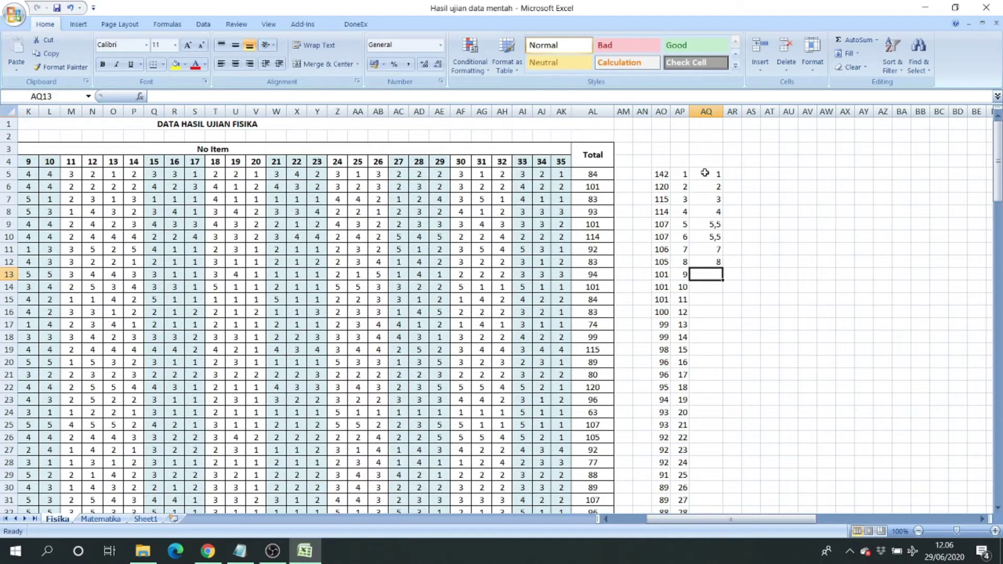
# Examine the tied scores in AO13:AO15 and check the average of their order numbers in AP13:AP15
pyautogui.press('Left')
pyautogui.press('Left')
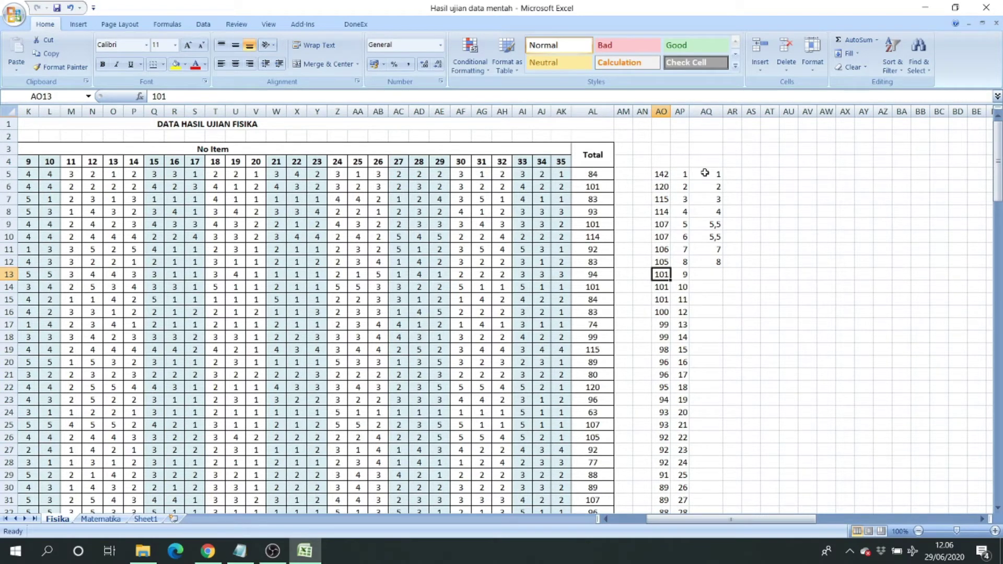
pyautogui.press('Down')
pyautogui.press('Down')
pyautogui.press('Up')
pyautogui.press('Up')
pyautogui.press('Right')
pyautogui.press('Right')
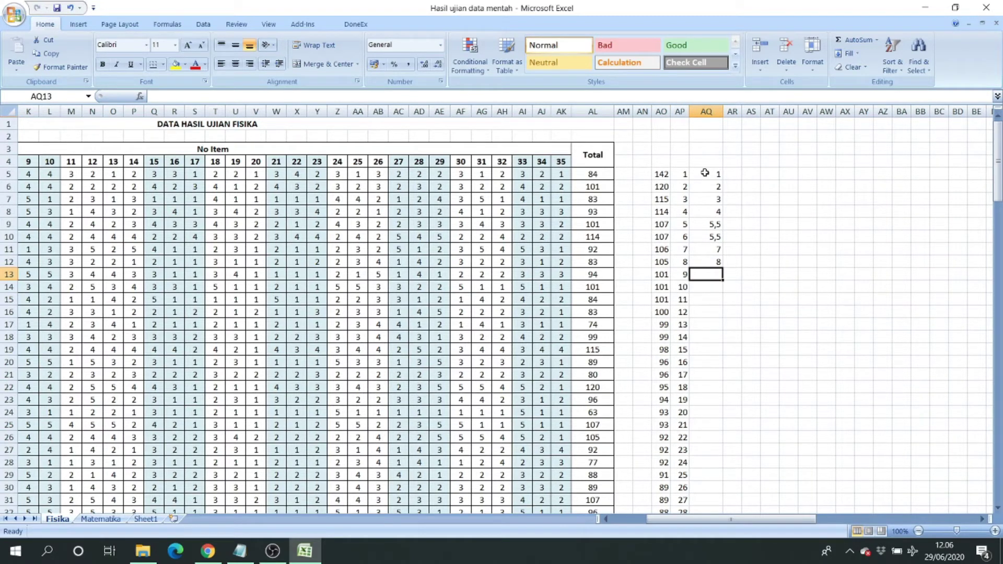
pyautogui.press('Left')
pyautogui.press('Down')
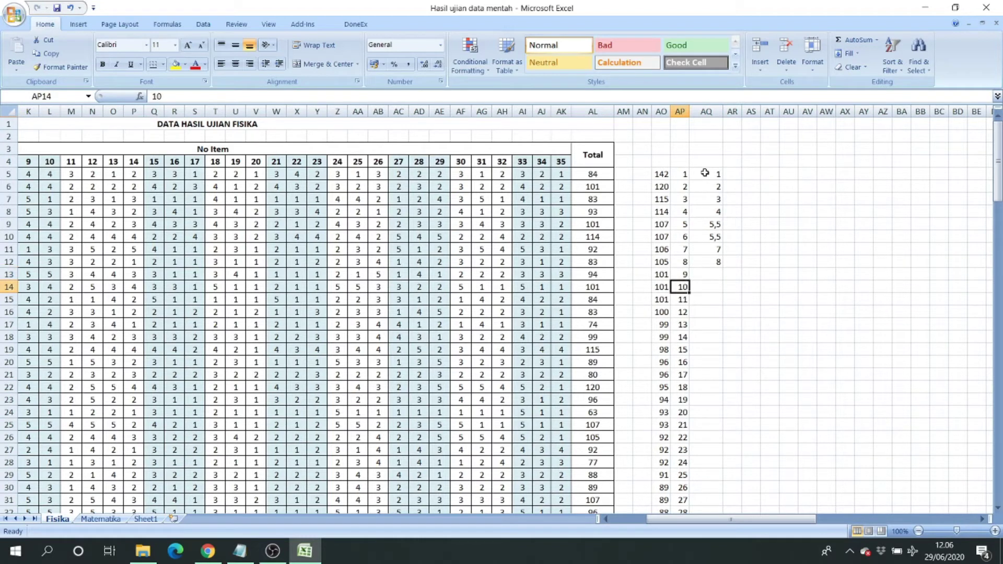
pyautogui.press('Down')
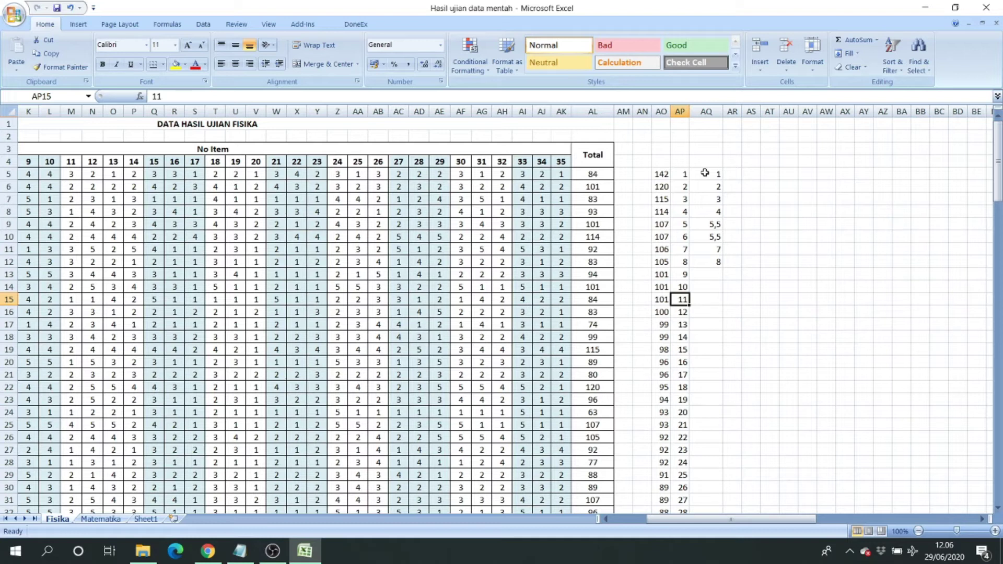
pyautogui.press('Right')
pyautogui.press('Up')
pyautogui.press('Up')
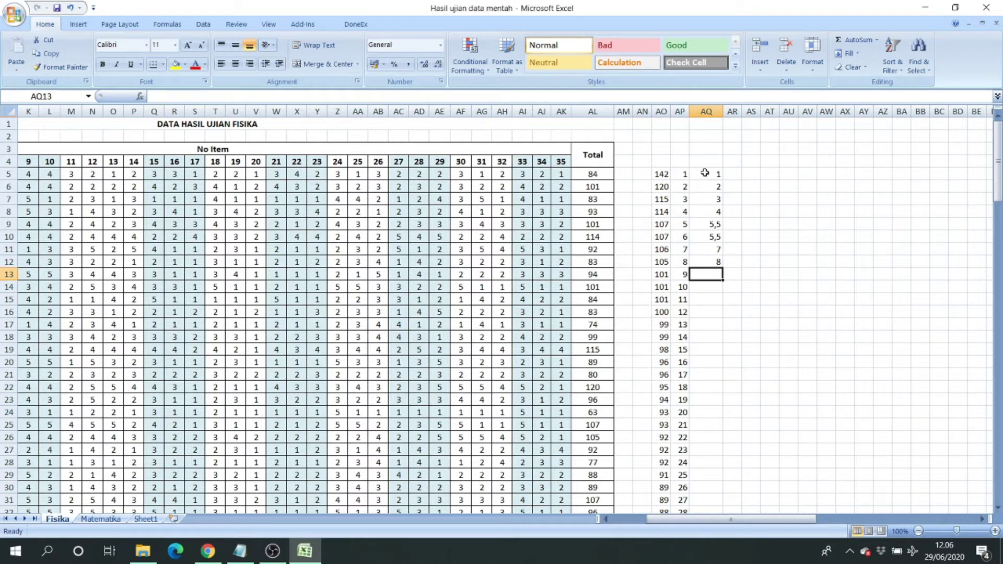
pyautogui.press('Left')
pyautogui.hotkey('shift', 'Down')
pyautogui.hotkey('shift', 'Down')
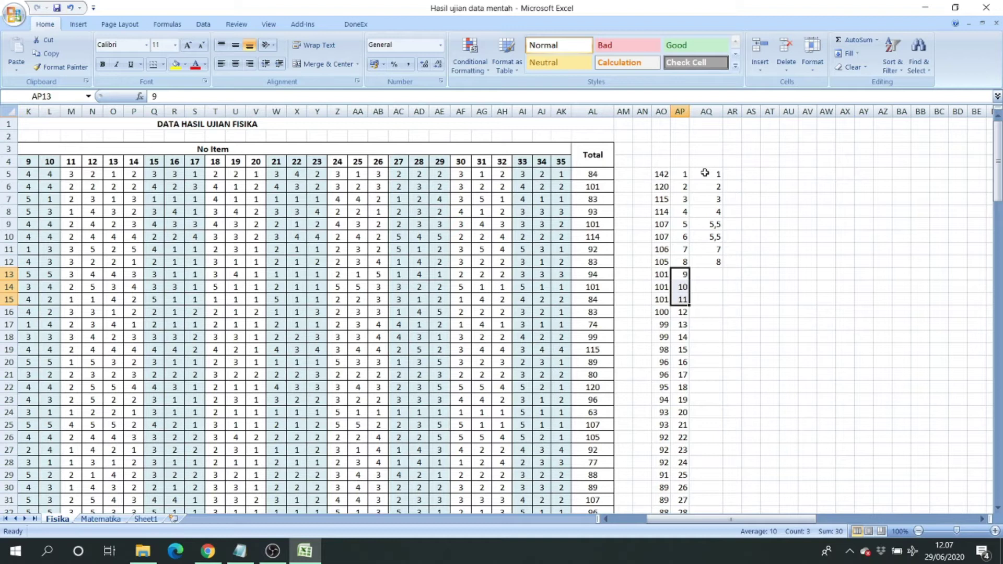
# Enter the shared rank 10 in AQ13, AQ14 and AQ15 for the three tied scores
pyautogui.press('Right')
pyautogui.write('10')
pyautogui.press('Return')
pyautogui.write('10')
pyautogui.press('Return')
pyautogui.write('10')
pyautogui.hotkey('ctrl', 'Return')
# Review the order numbers in AP13:AP15 and select the matching tied scores in AO13:AO15
pyautogui.press('Up')
pyautogui.press('Up')
pyautogui.press('Up')
pyautogui.press('Left')
pyautogui.press('Down')
pyautogui.press('Down')
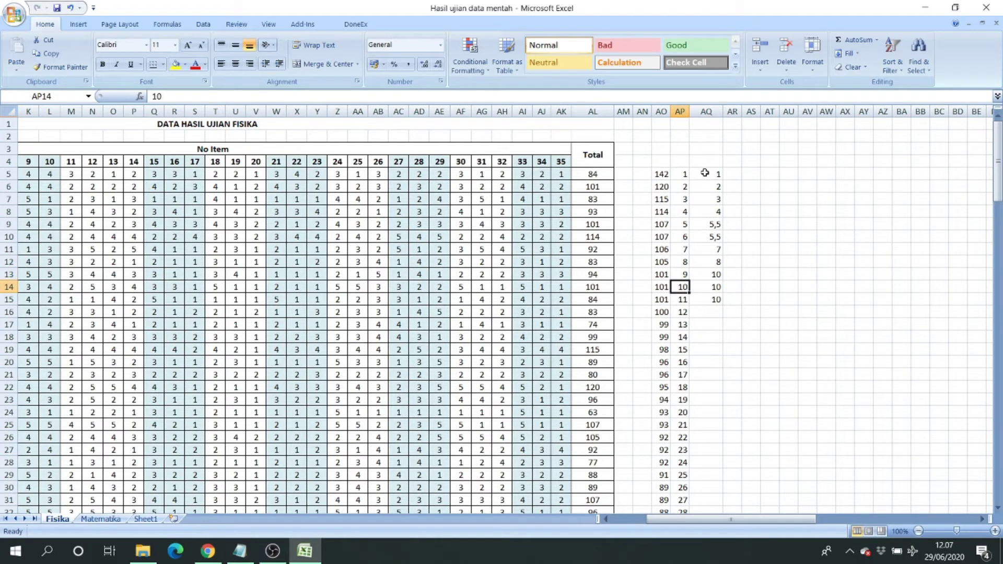
pyautogui.press('Down')
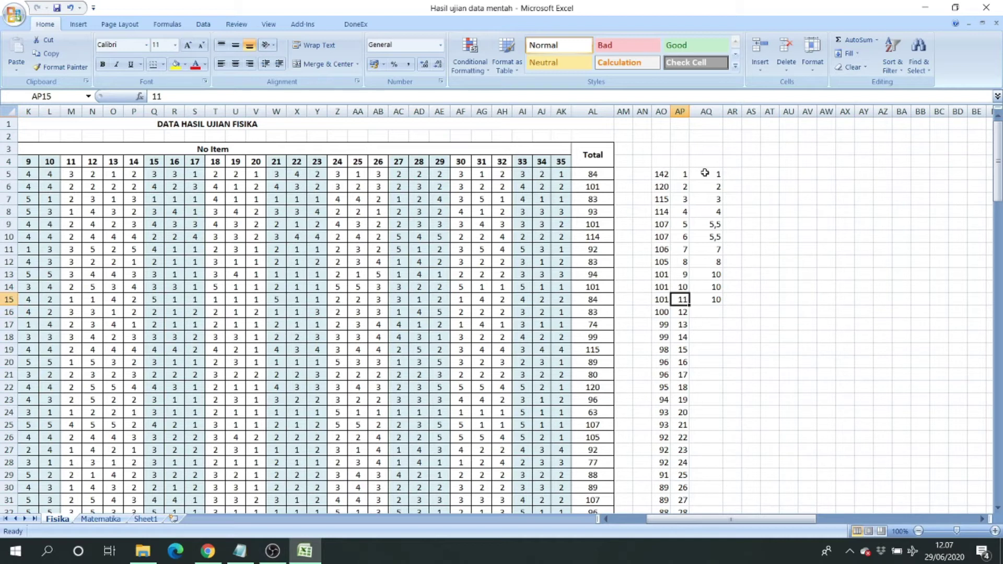
pyautogui.press('Left')
pyautogui.hotkey('shift', 'Up')
pyautogui.hotkey('shift', 'Up')
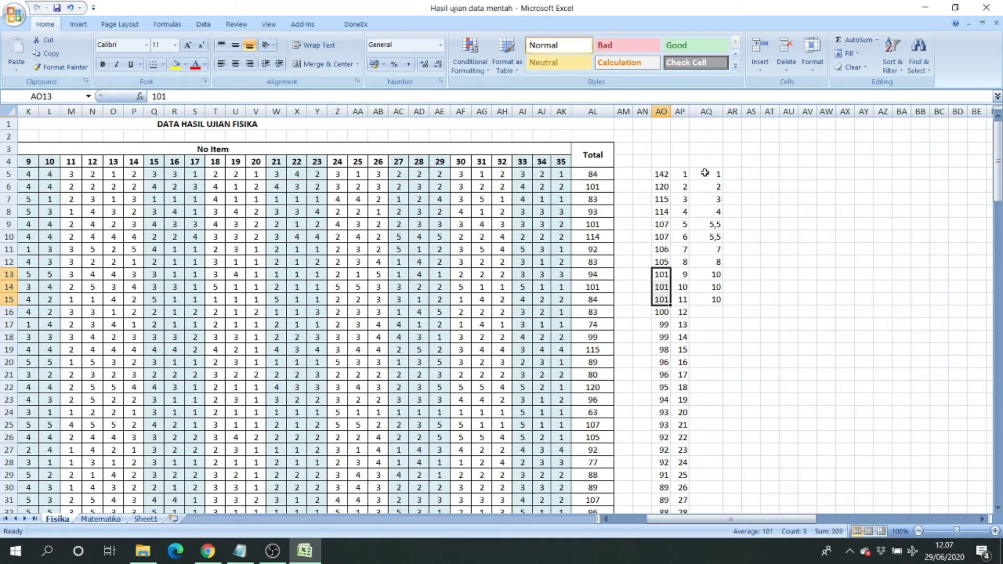
# Enter the rank 12 in AQ16 for the untied score following the three tied scores
pyautogui.press('Right')
pyautogui.press('Right')
pyautogui.press('Left')
pyautogui.press('Left')
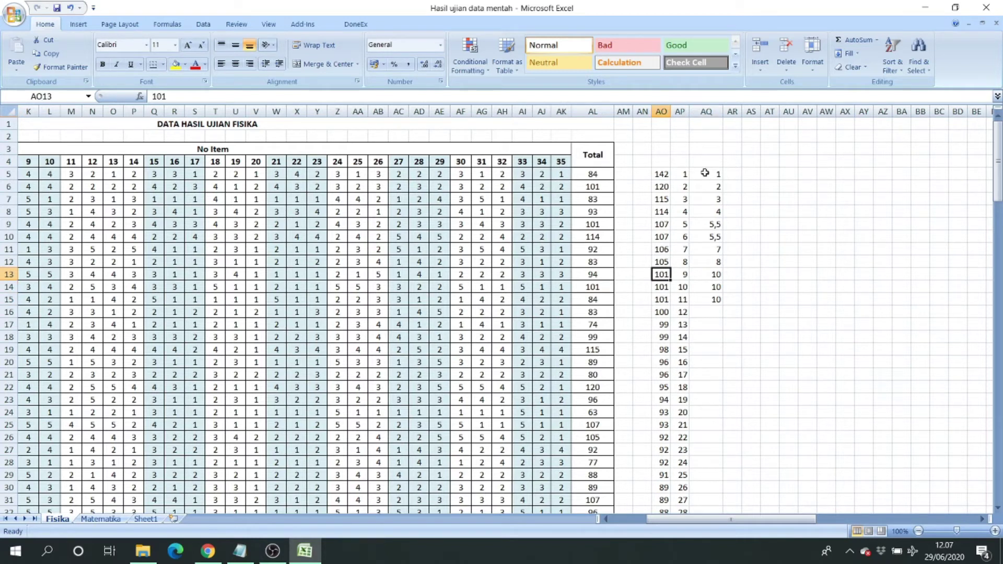
pyautogui.press('Right')
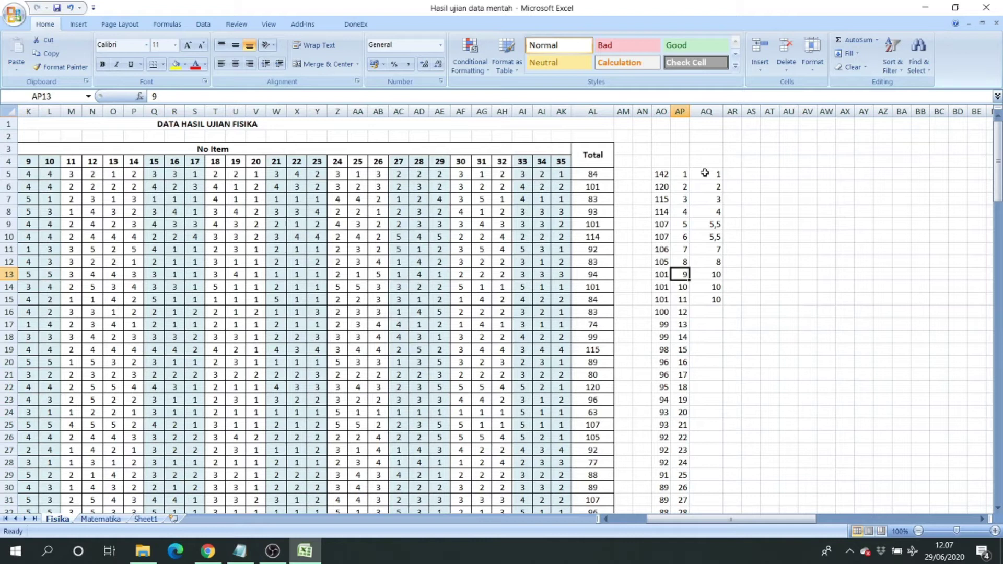
pyautogui.press('Right')
pyautogui.press('Right')
pyautogui.press('Down')
pyautogui.press('Down')
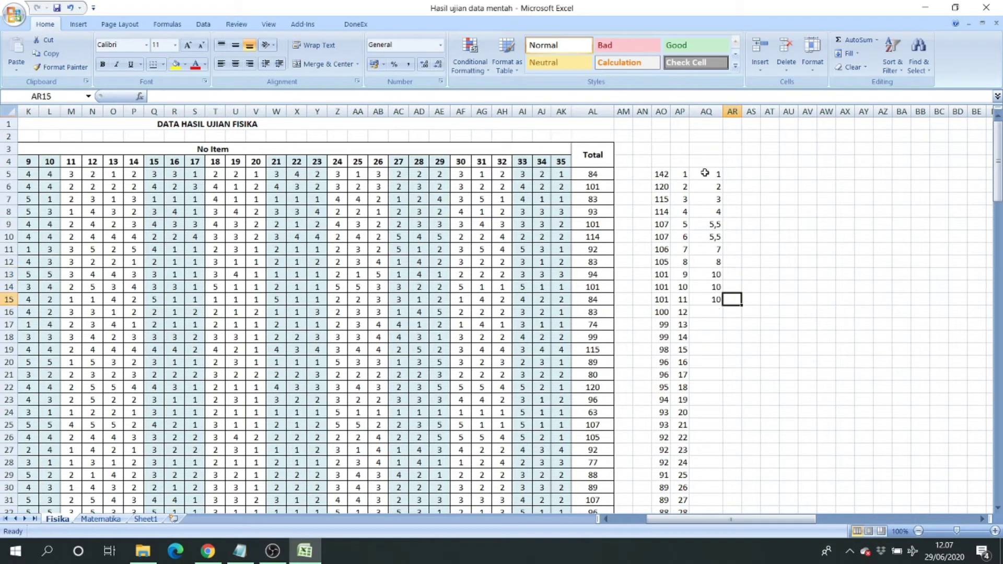
pyautogui.press('Left')
pyautogui.press('Down')
pyautogui.write('12')
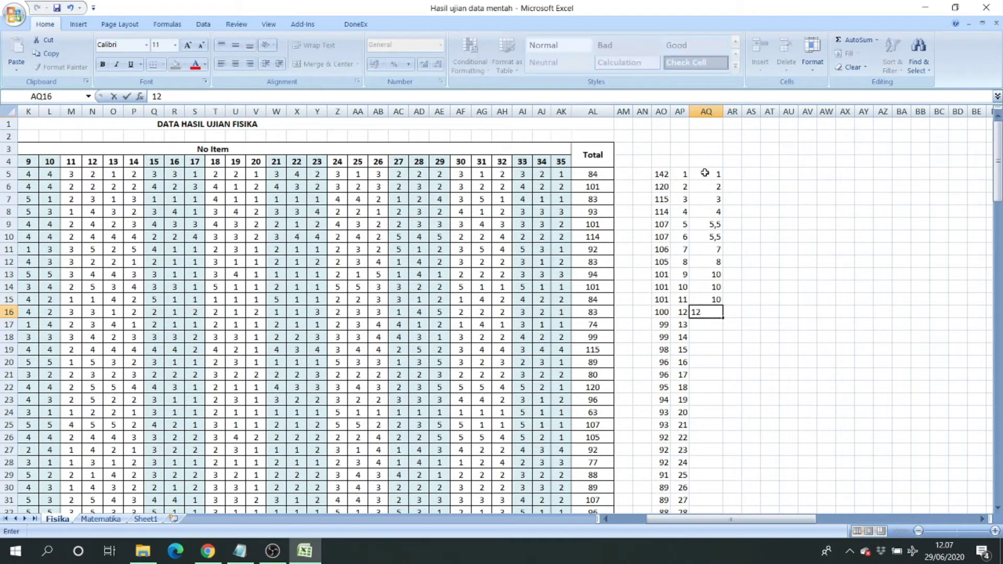
pyautogui.press('Return')
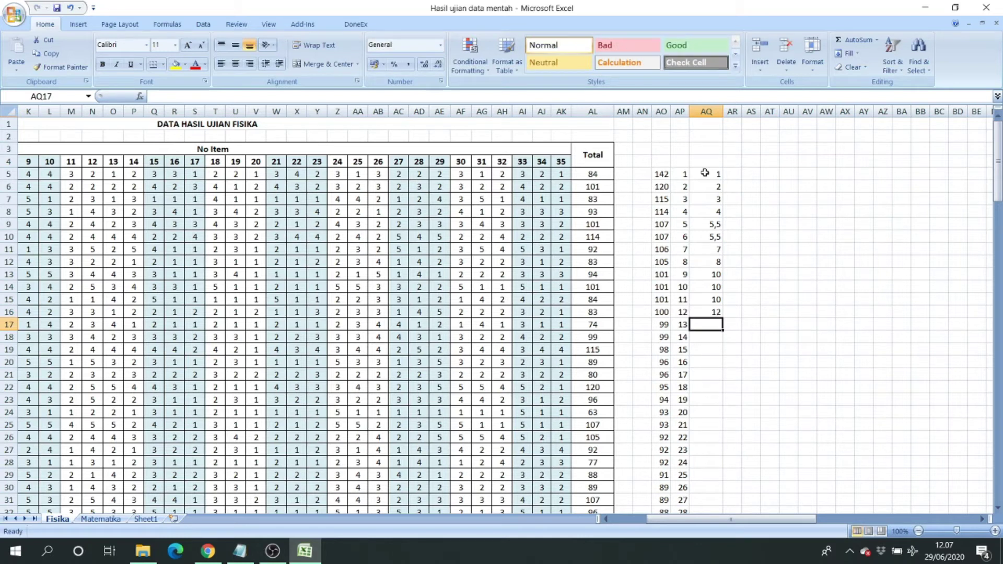
# Enter the shared rank 13,5 in AQ17 and AQ18 for the two tied scores of 99
pyautogui.press('Left')
pyautogui.press('Left')
pyautogui.press('Down')
pyautogui.press('Right')
pyautogui.press('Right')
pyautogui.press('Up')
pyautogui.write('1')
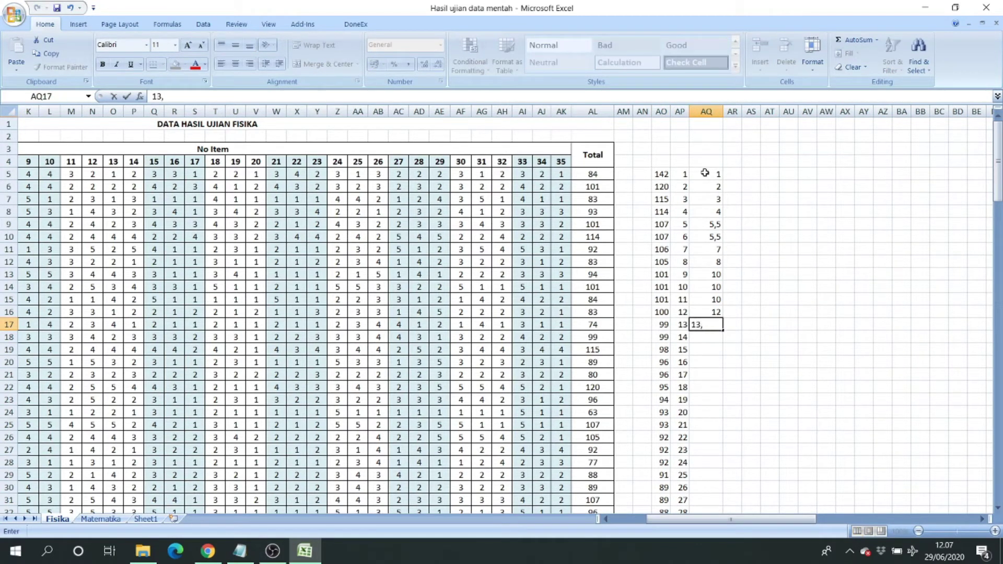
pyautogui.write('3,5')
pyautogui.press('Return')
pyautogui.write('1')
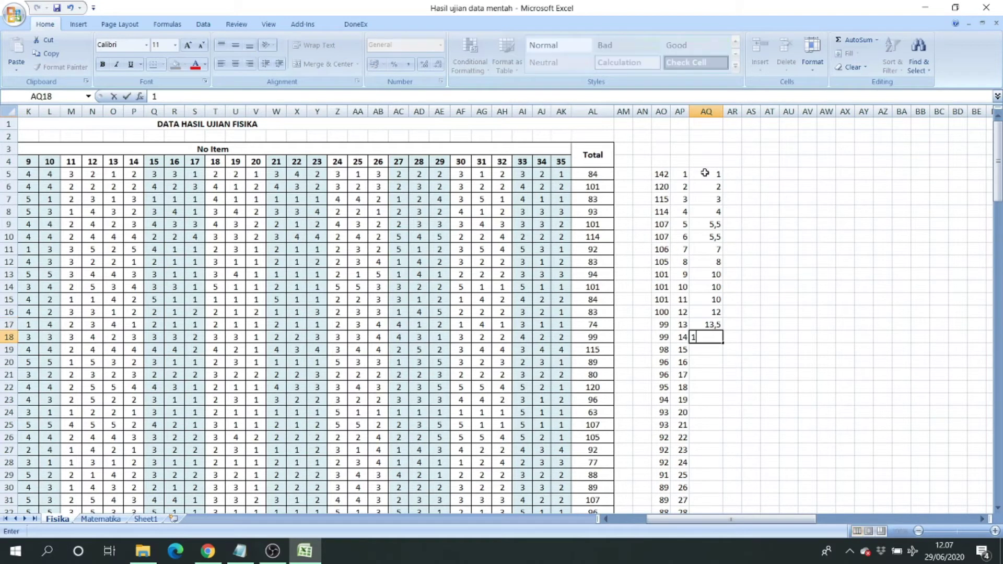
pyautogui.write('3,5')
pyautogui.press('Return')
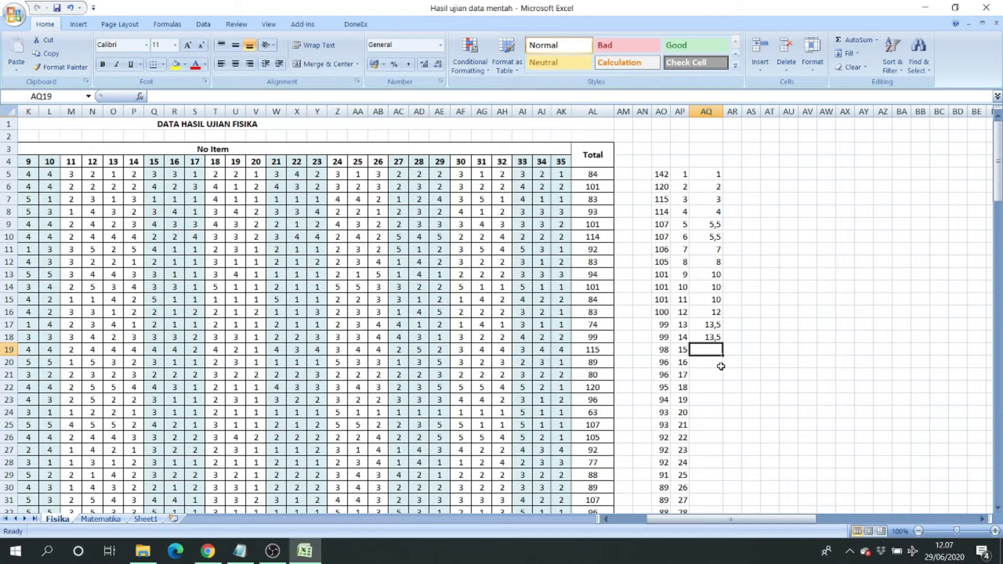
# Enter the rank 15 in AQ19 and the shared rank 16,5 in AQ20 and AQ21 for the tied scores of 96
pyautogui.write('15')
pyautogui.press('Return')
pyautogui.write('1')
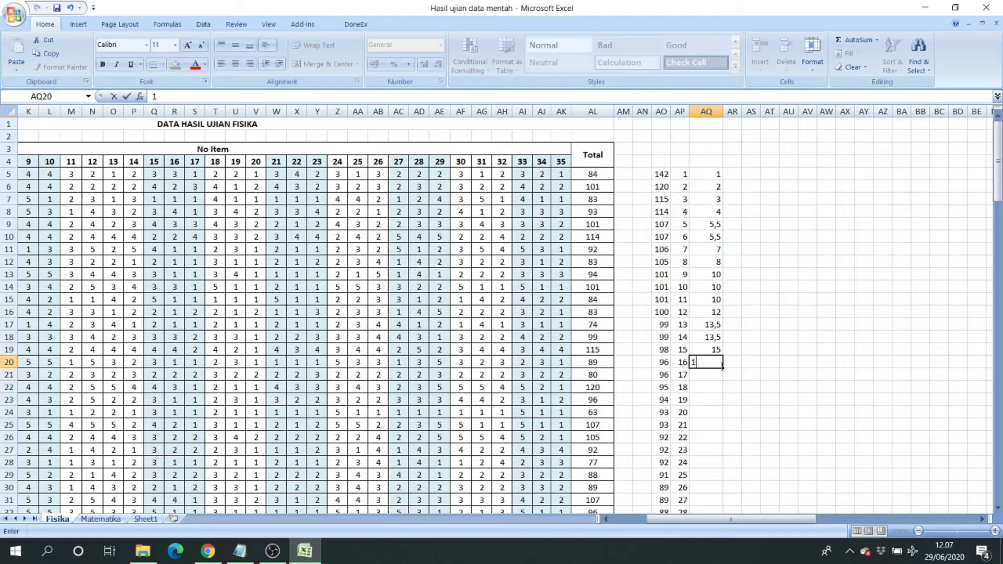
pyautogui.write('6,5')
pyautogui.press('Return')
pyautogui.write('16,5')
pyautogui.press('Return')
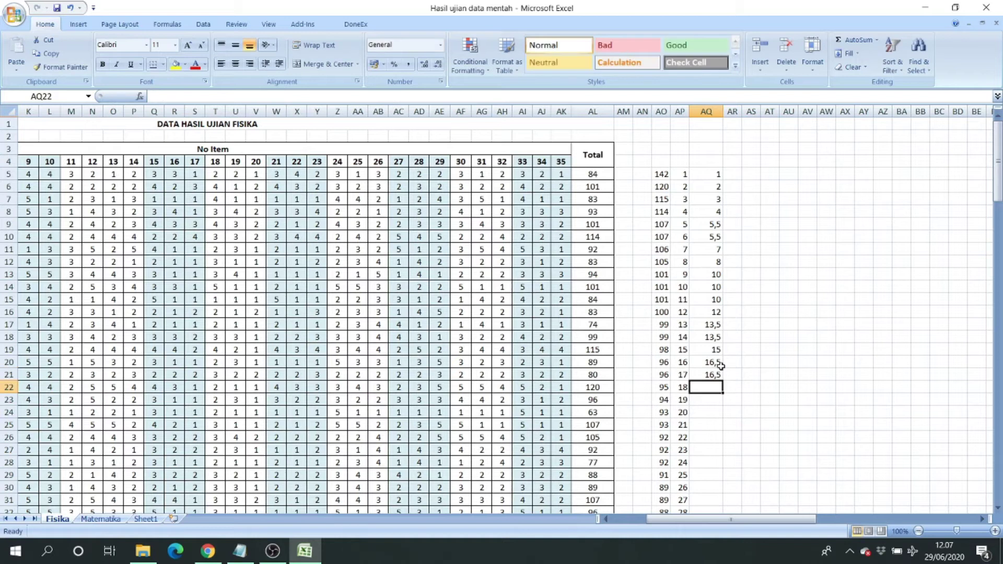
# Enter the ranks 18 and 19 in AQ22 and AQ23 for the untied scores
pyautogui.write('18')
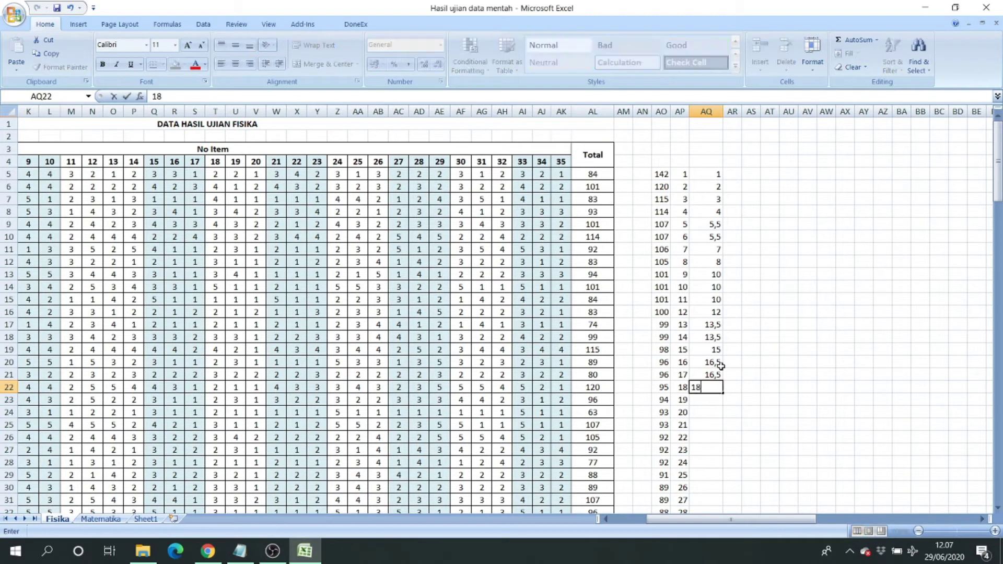
pyautogui.press('Return')
pyautogui.write('19')
pyautogui.press('Return')
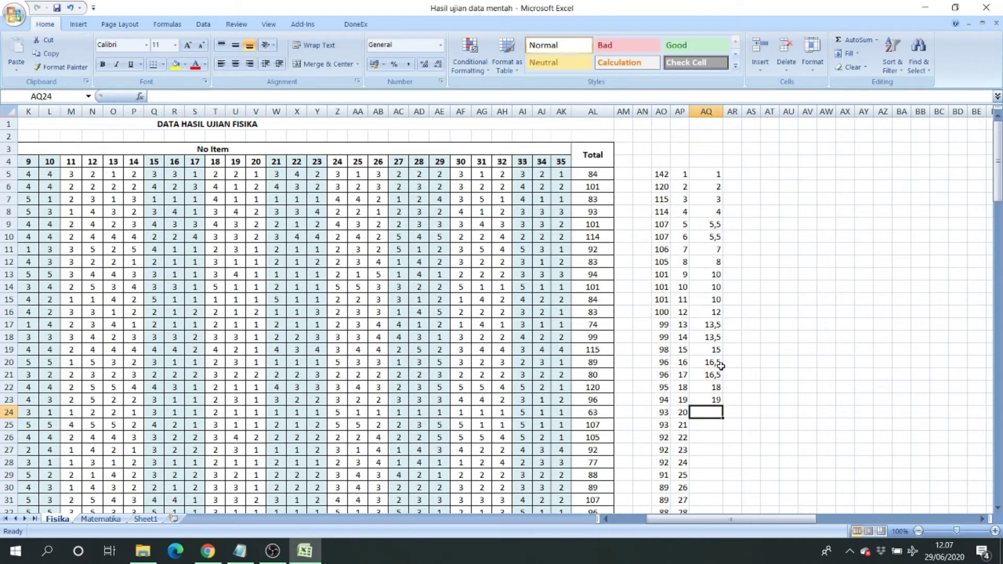
# Enter the shared rank 20,5 in AQ24 and AQ25 for the two tied scores of 93
pyautogui.write('2')
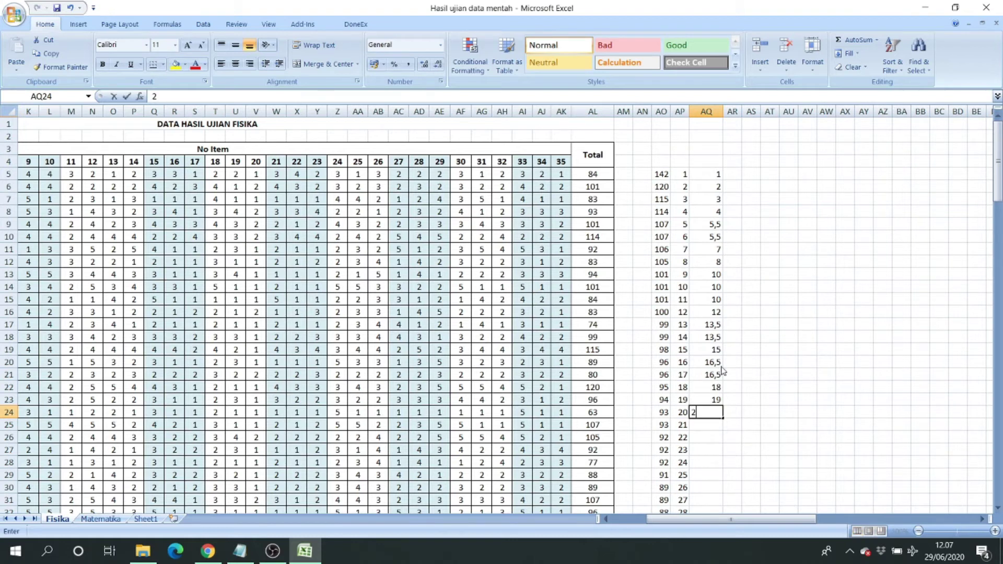
pyautogui.write('0,5')
pyautogui.press('Return')
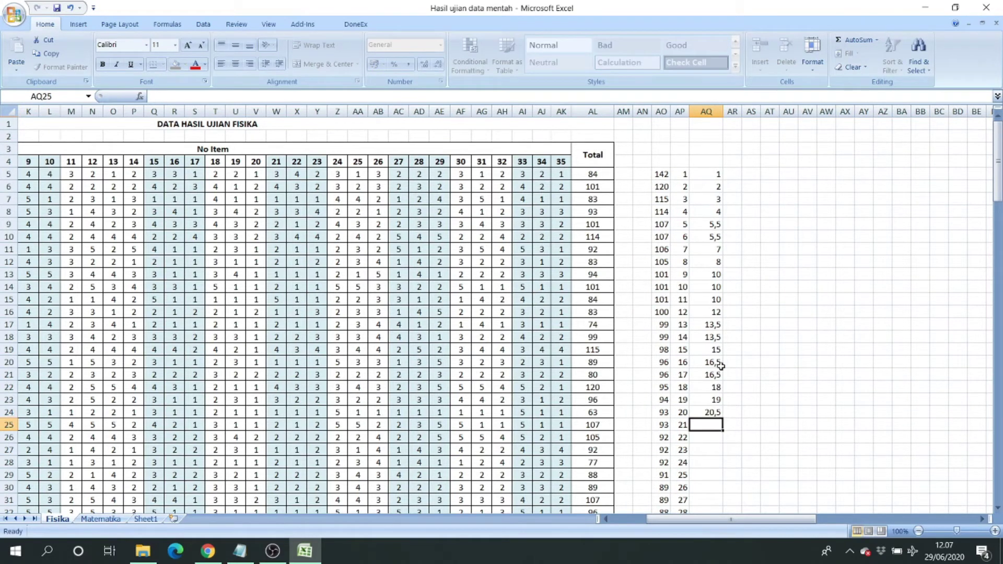
pyautogui.write('20,5')
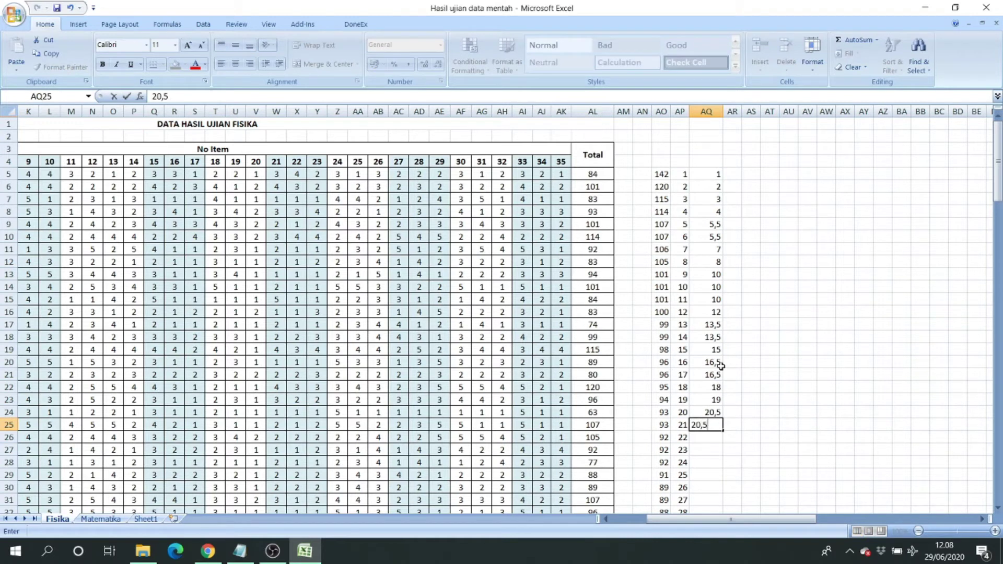
pyautogui.press('Return')
# Review the ranks entered from AQ5 down and compare them with the completed rank table starting at row 101
pyautogui.scroll(-3, 705, 269)
pyautogui.scroll(3, 721, 282)
pyautogui.moveTo(709, 175); pyautogui.dragTo(716, 426)
pyautogui.moveTo(642, 173); pyautogui.dragTo(778, 485)
pyautogui.scroll(-5, 778, 445)
pyautogui.scroll(-20, 779, 445)
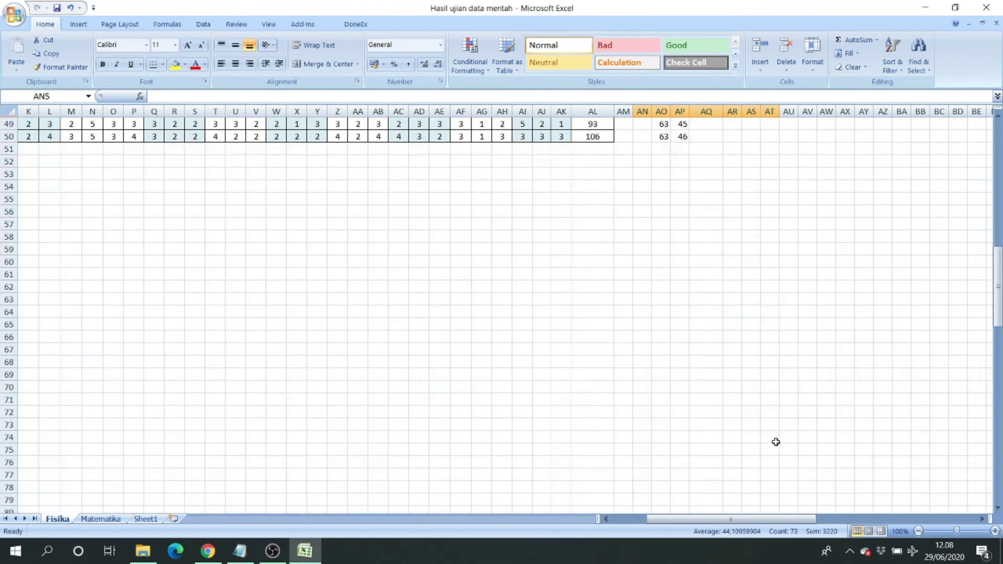
pyautogui.scroll(3, 732, 379)
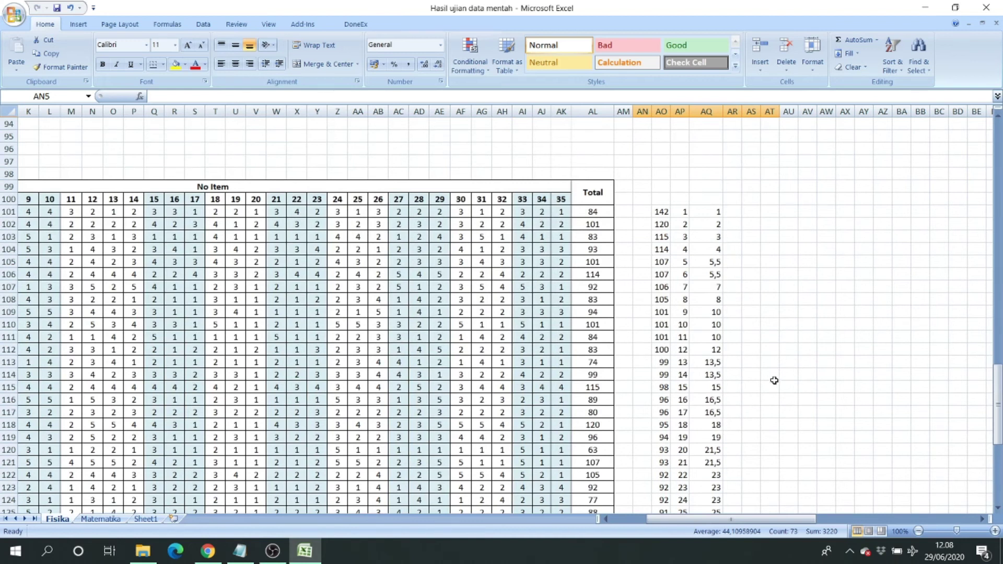
pyautogui.scroll(20, 773, 379)
pyautogui.scroll(1, 751, 375)
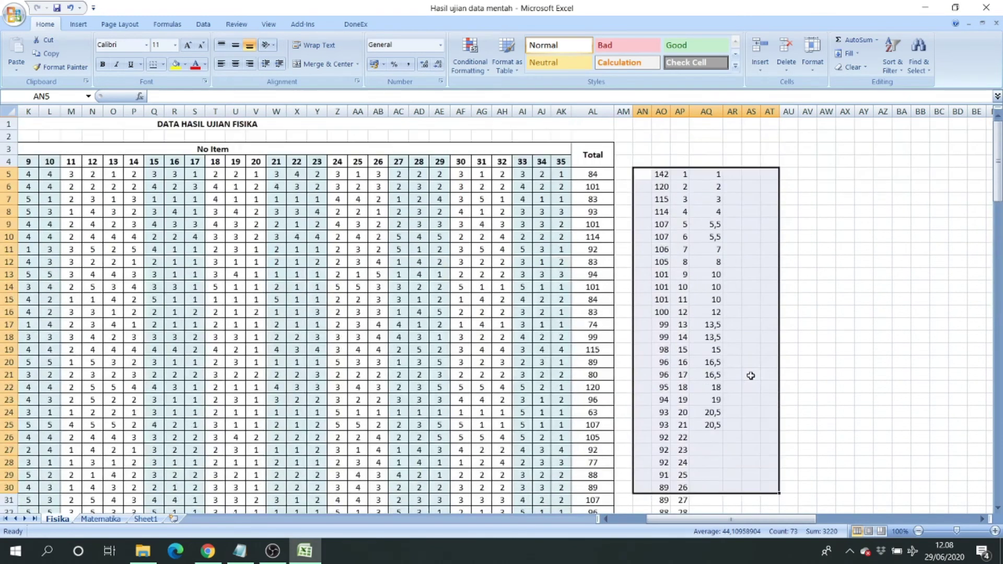
pyautogui.scroll(-20, 750, 386)
pyautogui.scroll(-4, 615, 425)
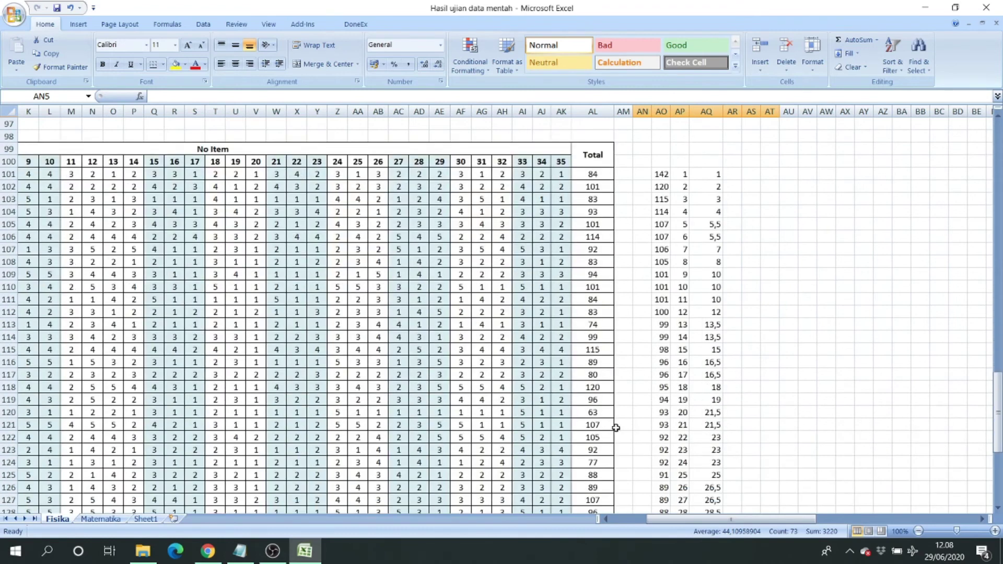
# Copy the completed physics ranks in AQ101:AQ146
pyautogui.scroll(5, 748, 312)
pyautogui.moveTo(720, 364); pyautogui.dragTo(712, 401)
pyautogui.scroll(-14, 732, 385)
pyautogui.hotkey('ctrl', 'c')
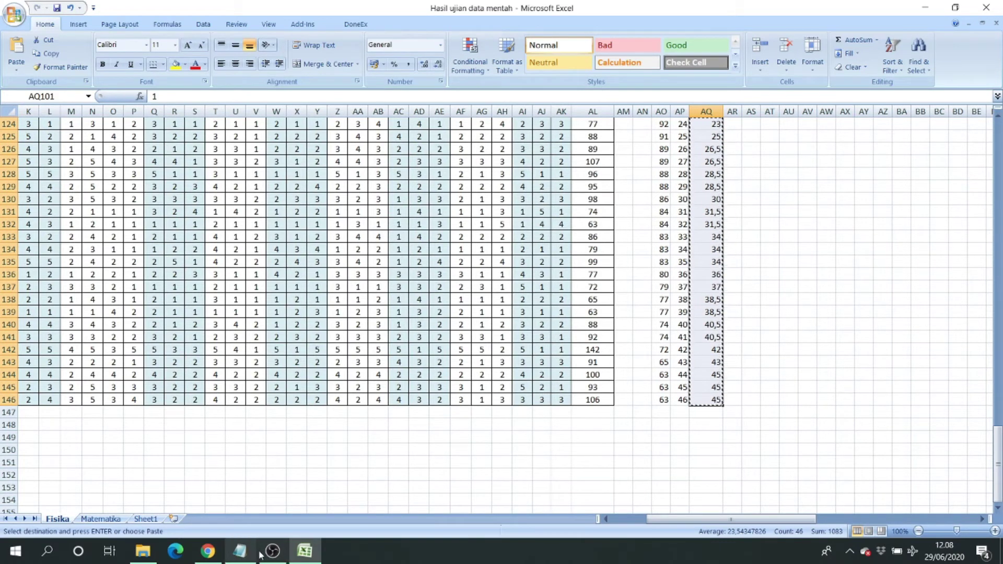
# Go to the desktop and launch IBM SPSS Statistics 20
pyautogui.click(1001, 551)
pyautogui.rightClick(211, 189)
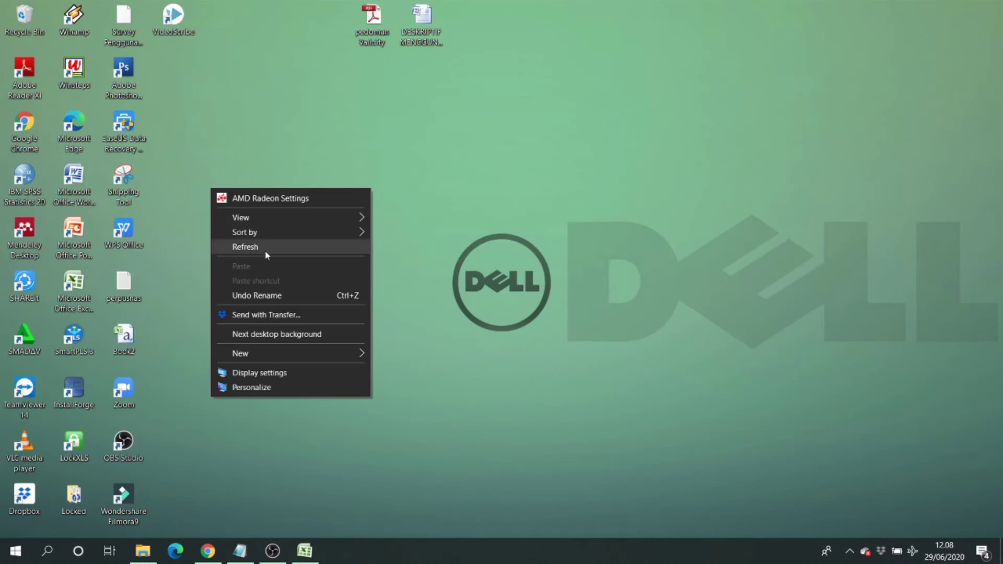
pyautogui.click(264, 247)
pyautogui.rightClick(240, 171)
pyautogui.click(273, 229)
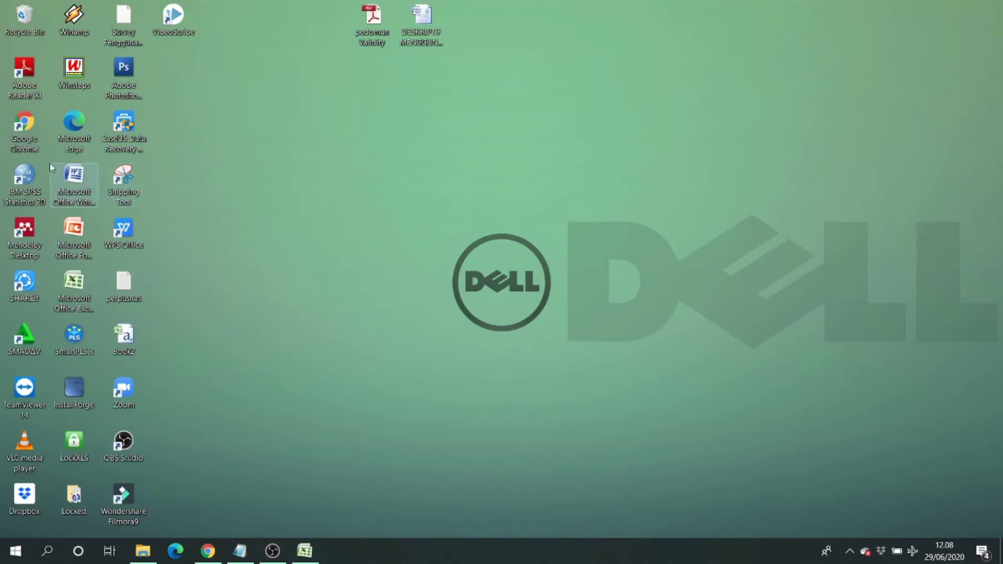
pyautogui.doubleClick(25, 176)
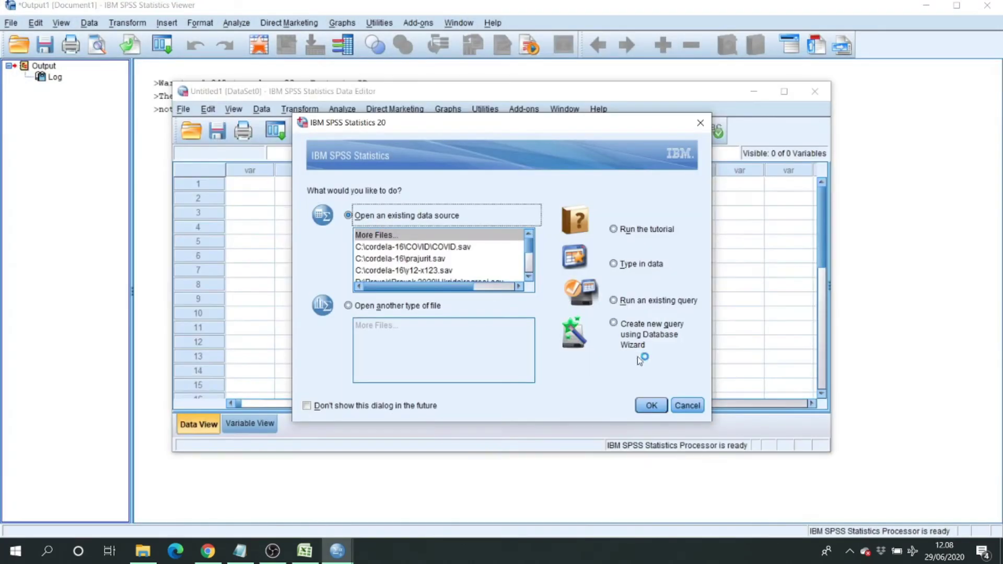
# Dismiss the startup dialog and paste the copied physics ranks into the first column of the empty dataset, starting at row 1
pyautogui.click(686, 405)
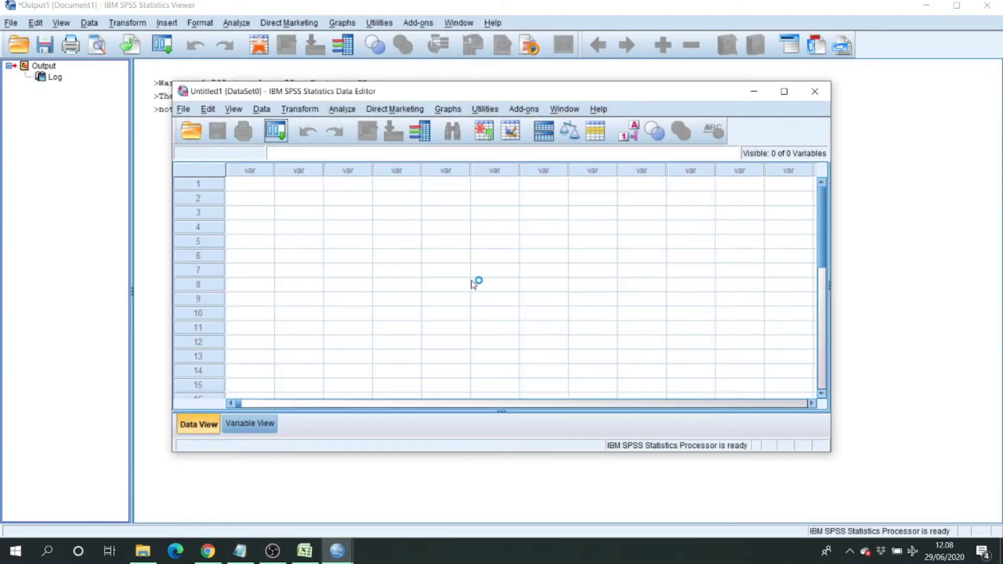
pyautogui.click(255, 189)
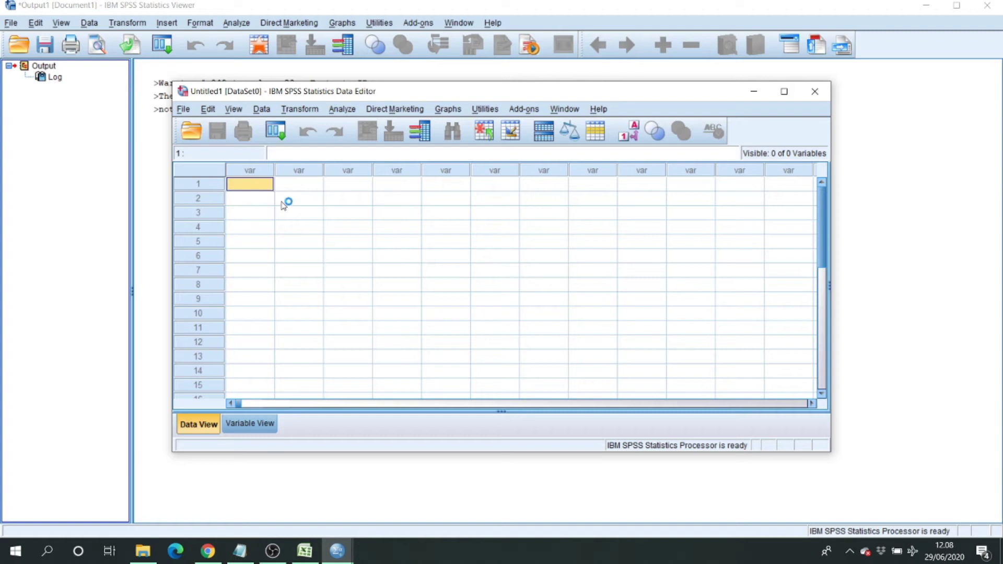
pyautogui.hotkey('ctrl', 'v')
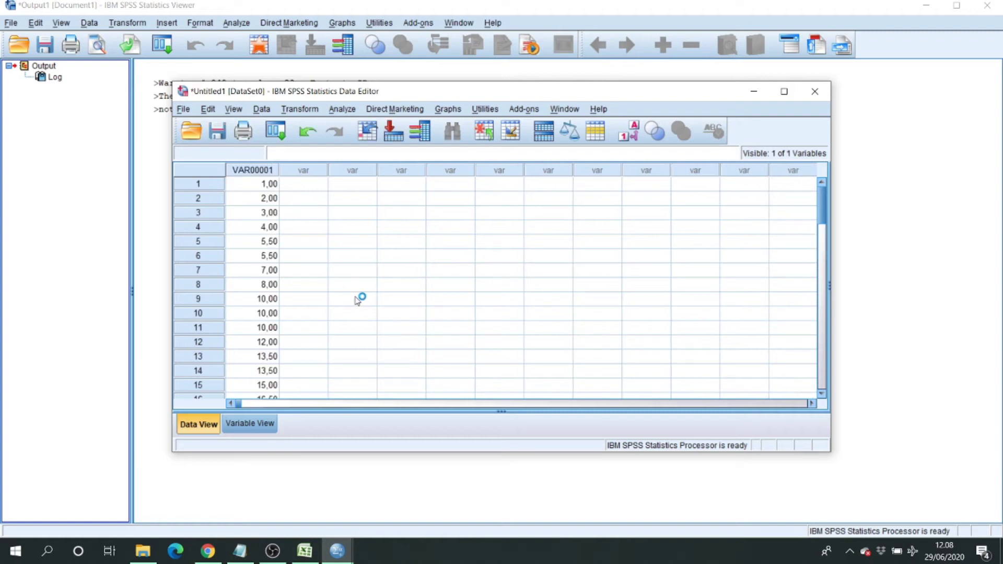
# Switch back to Excel and copy the mathematics ranks in AO100:AO145 of the Matematika sheet
pyautogui.click(305, 550)
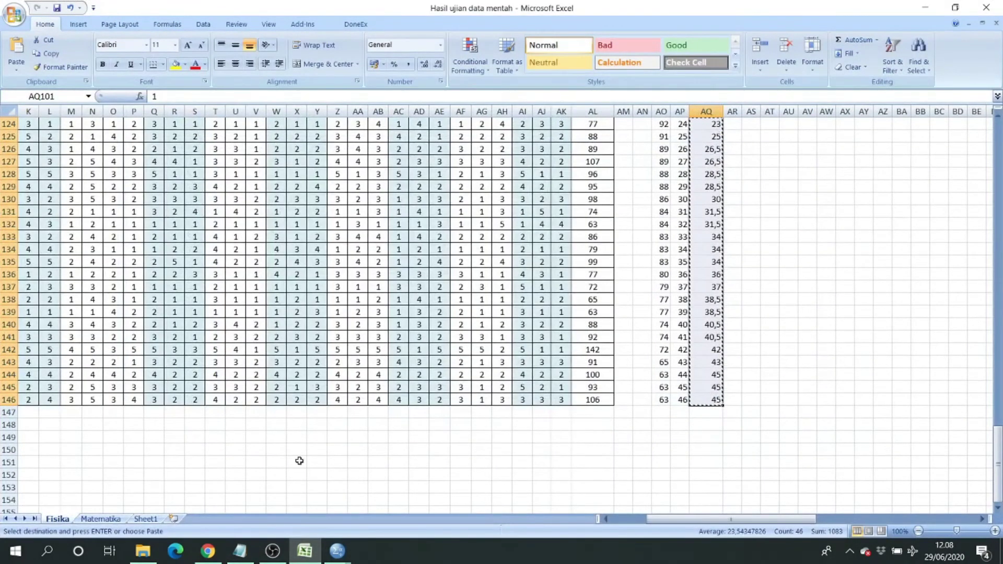
pyautogui.click(100, 518)
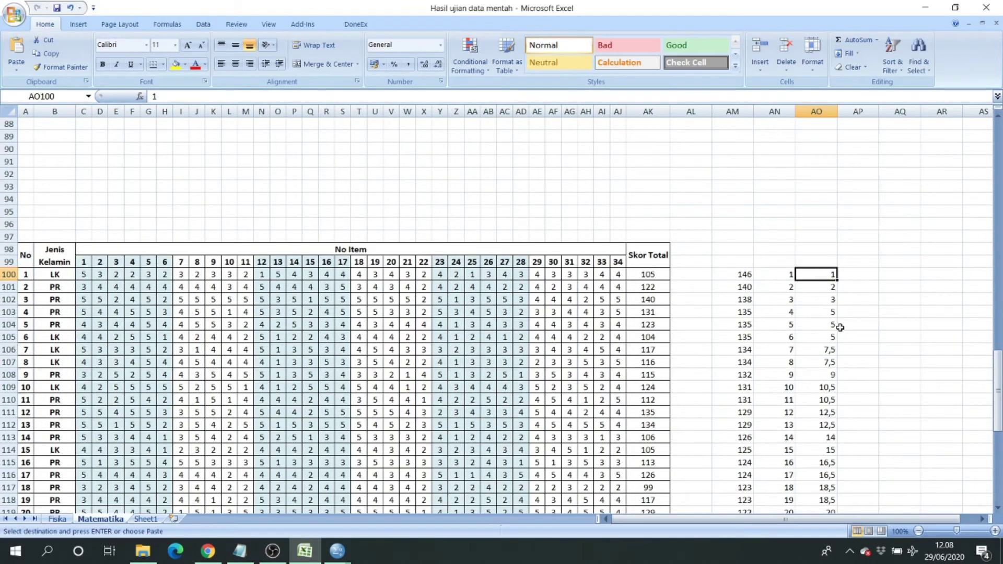
pyautogui.scroll(-13, 836, 327)
pyautogui.scroll(13, 838, 332)
pyautogui.scroll(-4, 828, 310)
pyautogui.scroll(4, 828, 313)
pyautogui.scroll(-14, 828, 322)
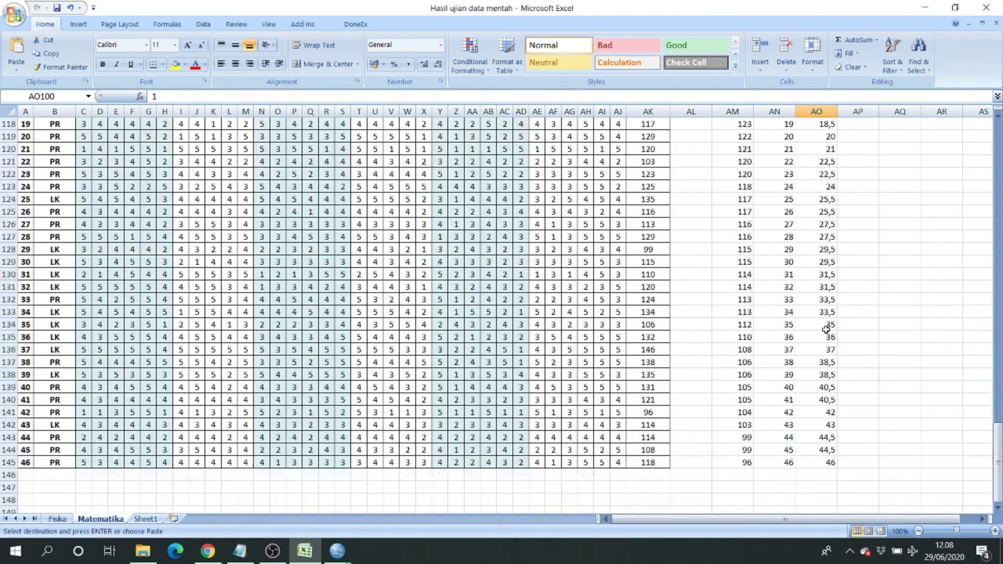
pyautogui.keyDown('shift'); pyautogui.click(816, 316); pyautogui.keyUp('shift')
pyautogui.hotkey('ctrl', 'c')
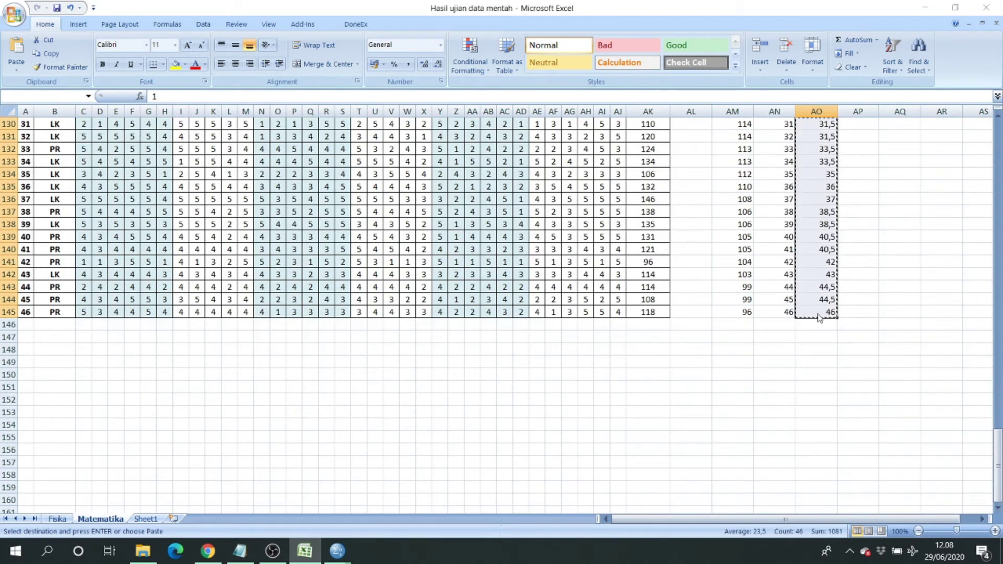
# Switch to the SPSS Data Editor and paste the mathematics ranks into the second column, starting at row 1
pyautogui.click(560, 258)
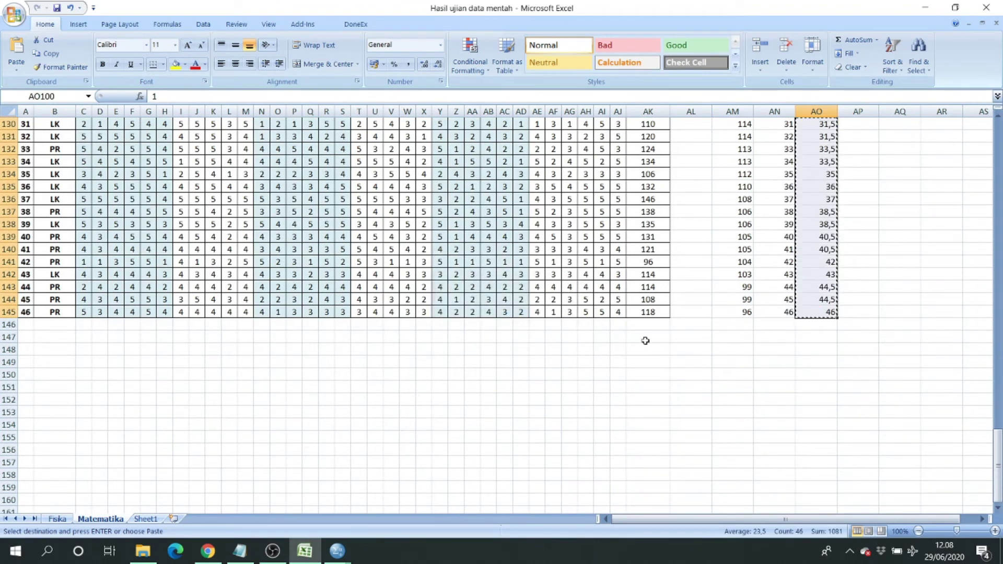
pyautogui.moveTo(336, 551)
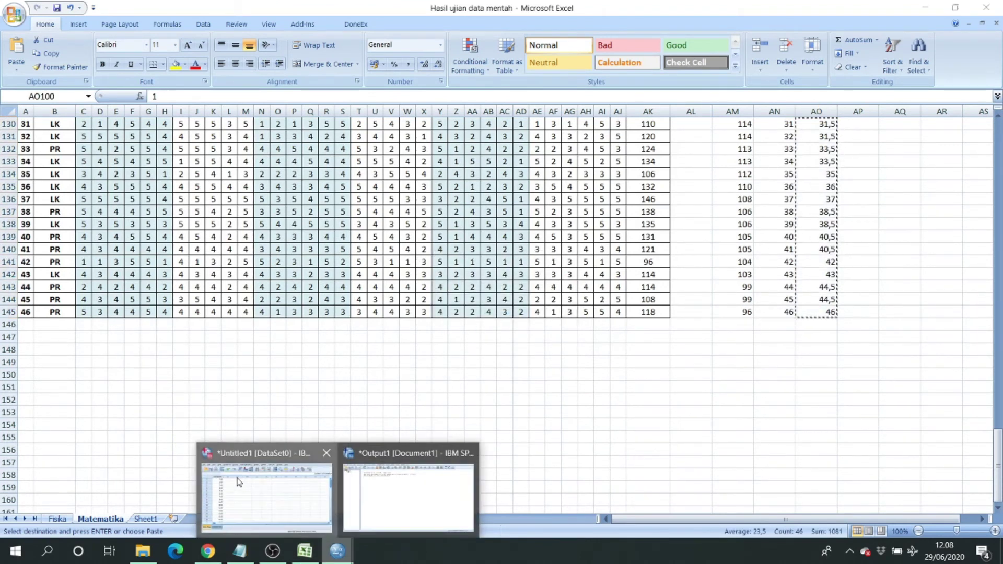
pyautogui.click(239, 480)
pyautogui.click(309, 184)
pyautogui.hotkey('ctrl', 'v')
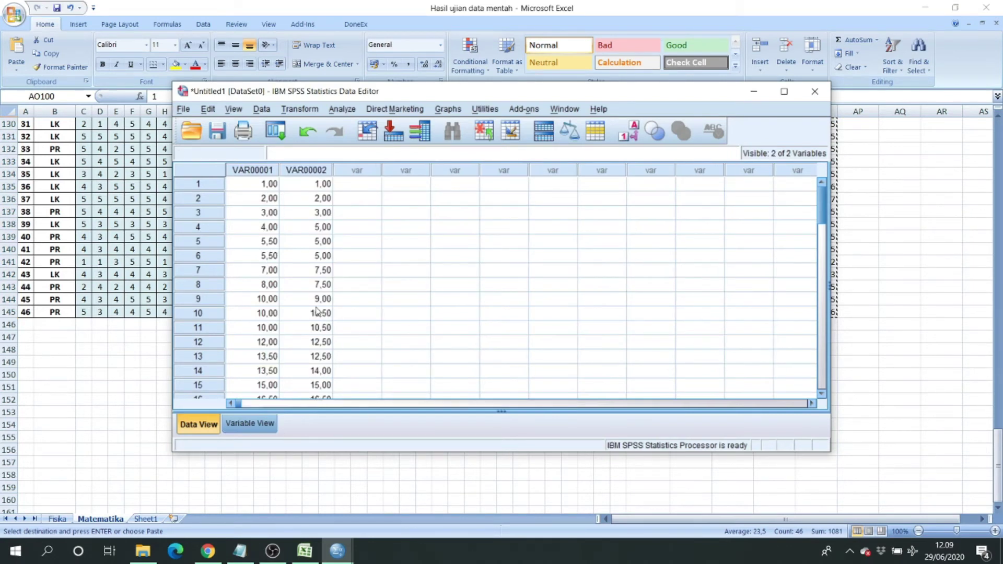
# Rename the first variable Hasil_ujian_Fisika and the second variable Hasil_ujian_matematika in the variable definitions
pyautogui.click(249, 423)
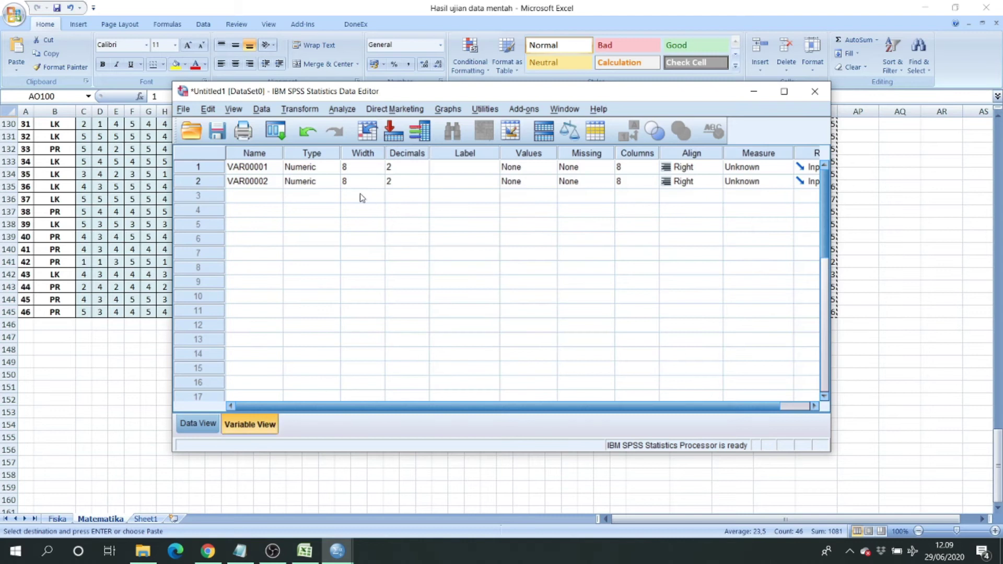
pyautogui.click(278, 167)
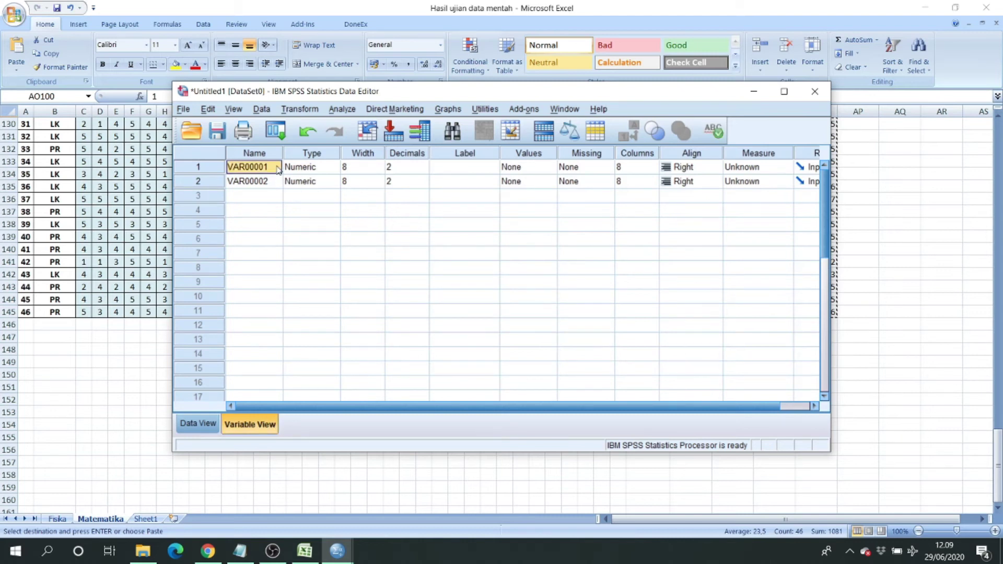
pyautogui.write('hA')
pyautogui.write('sika')
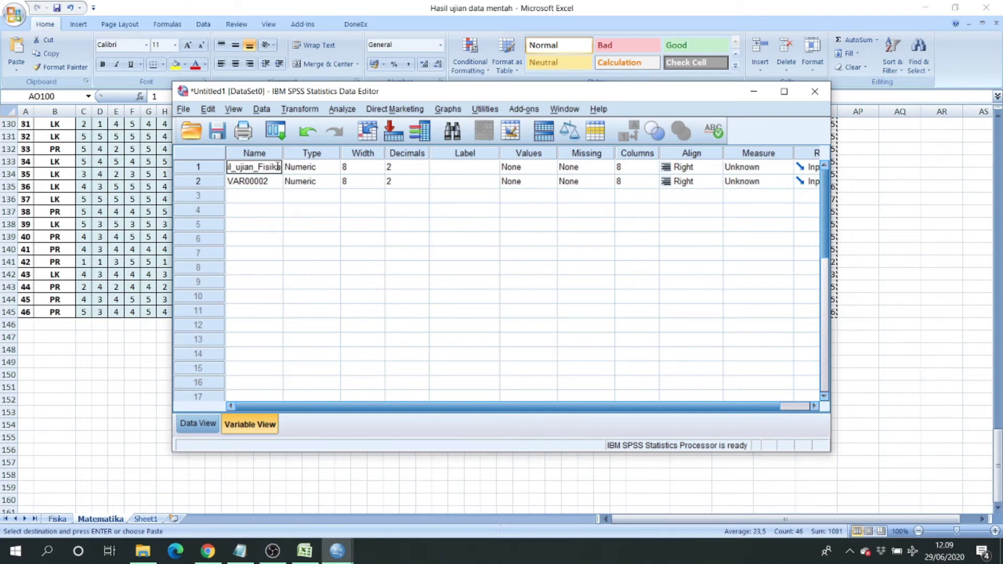
pyautogui.click(267, 186)
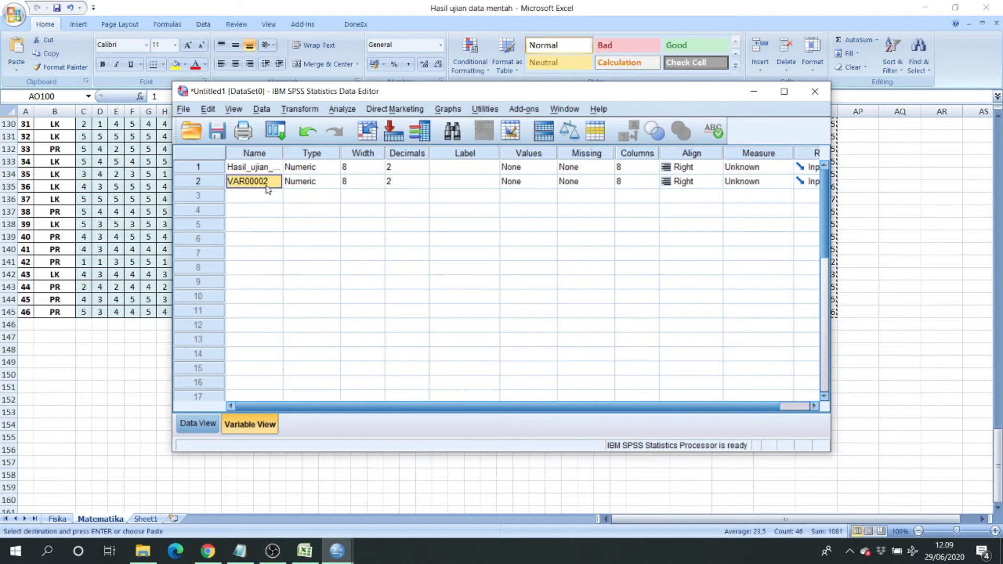
pyautogui.write('Hasil_ujian_matematika')
pyautogui.click(349, 208)
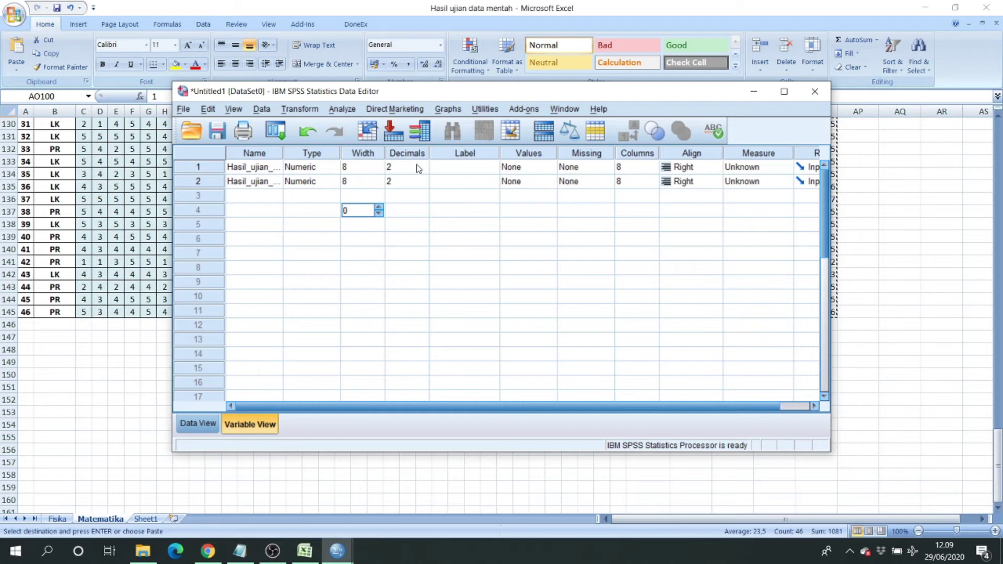
pyautogui.click(427, 211)
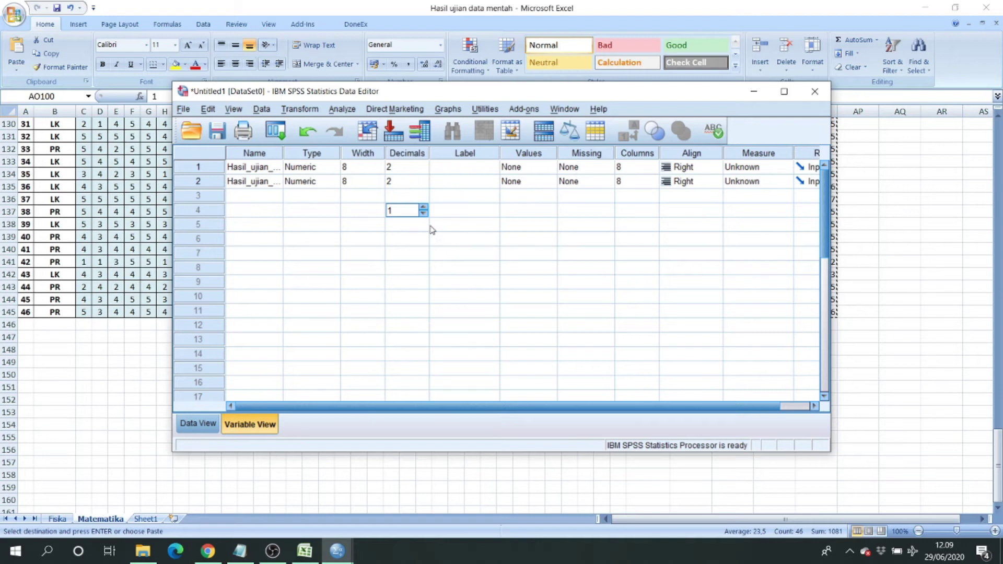
pyautogui.click(361, 268)
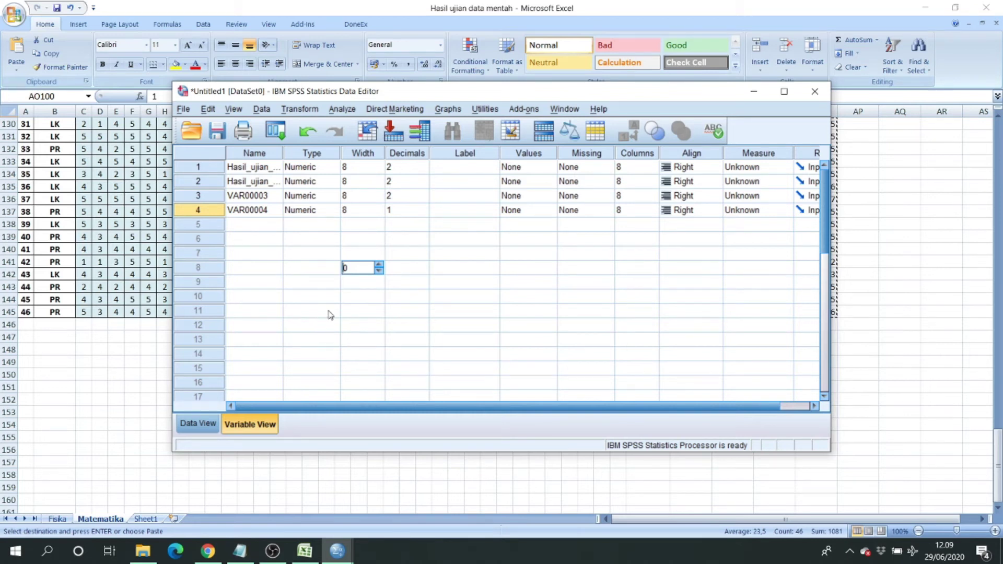
# Return to the data and set up a bivariate correlation with Hasil_ujian_Fisika and Hasil_ujian_matematika as the variables
pyautogui.click(219, 422)
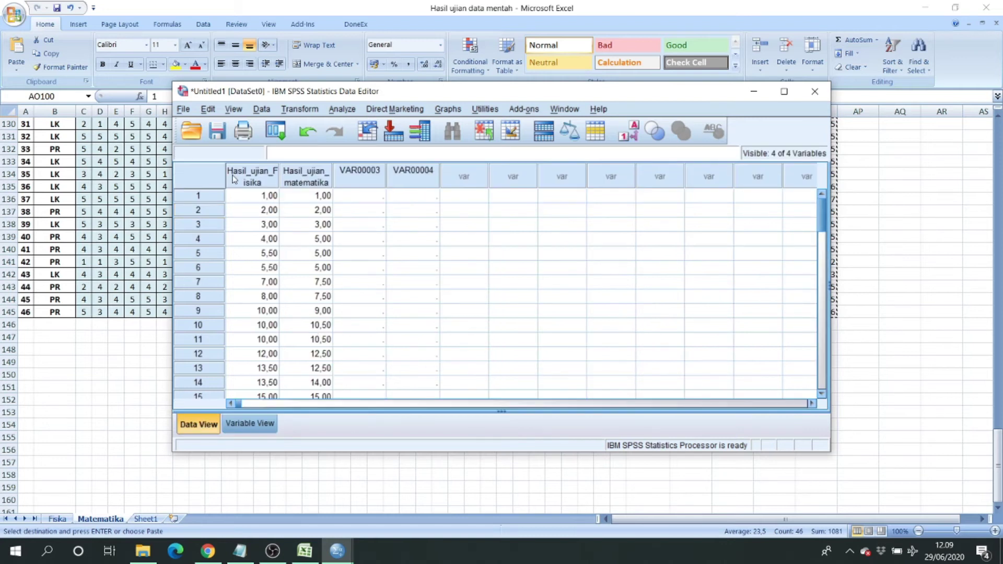
pyautogui.click(342, 109)
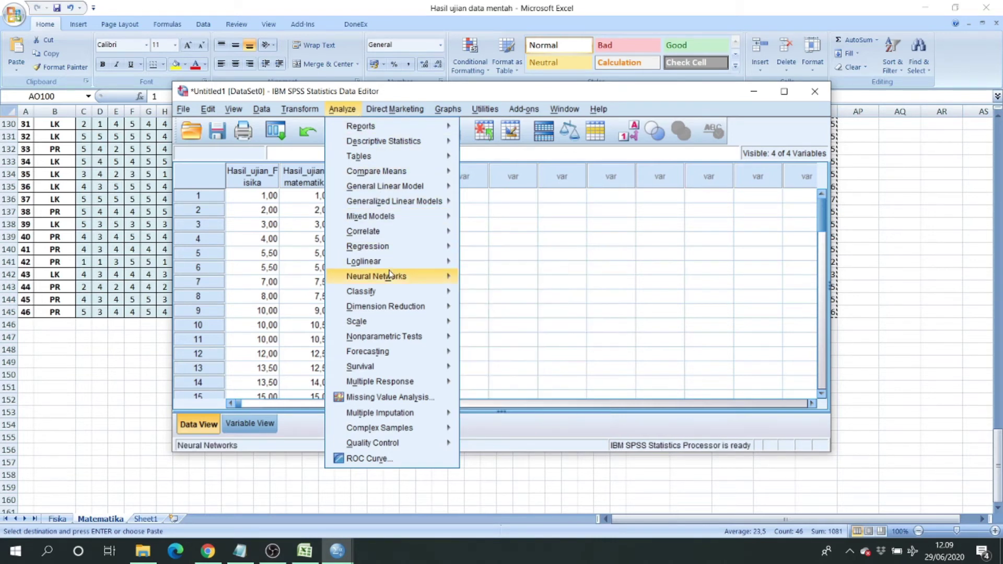
pyautogui.moveTo(397, 240)
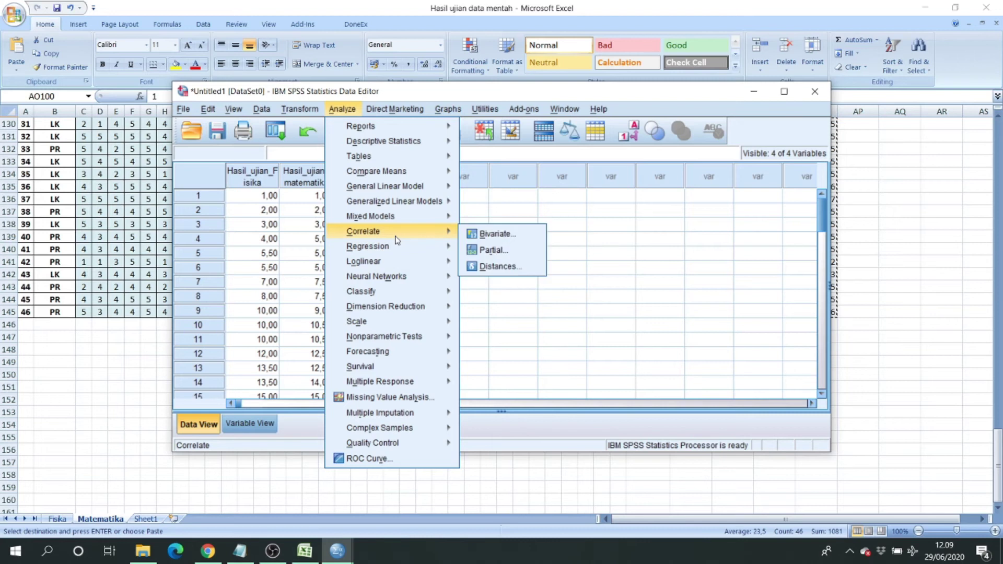
pyautogui.click(506, 236)
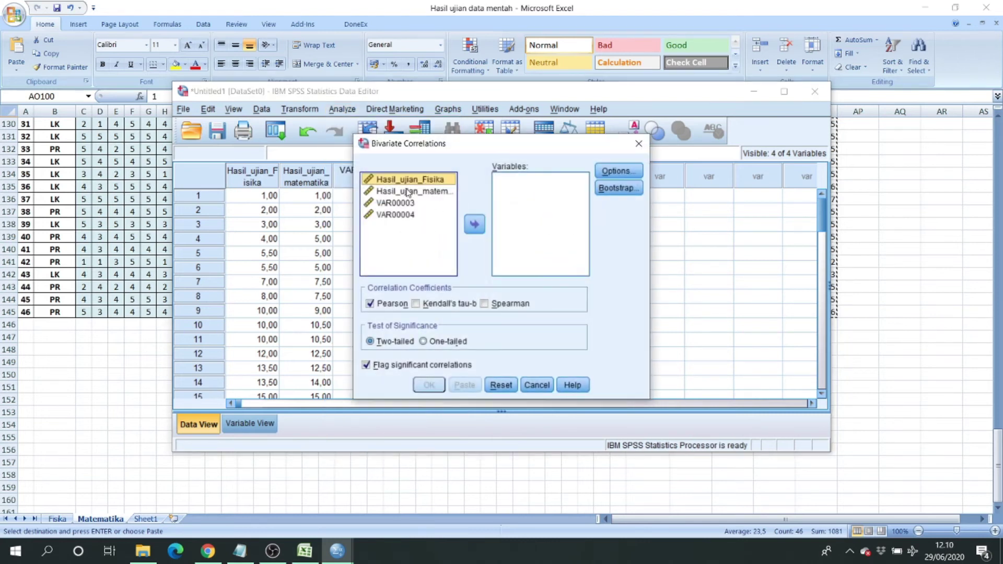
pyautogui.keyDown('shift'); pyautogui.click(450, 192); pyautogui.keyUp('shift')
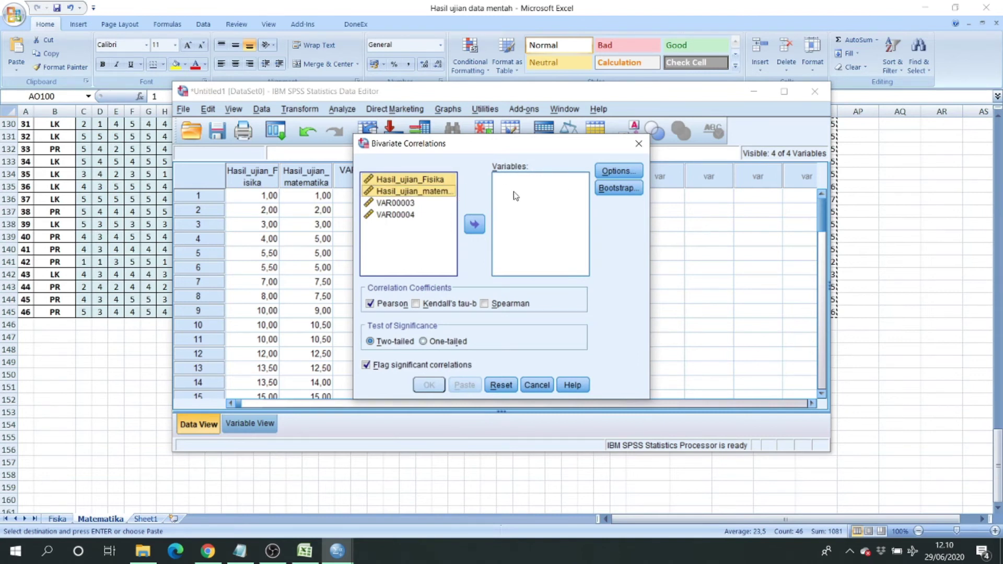
pyautogui.click(473, 225)
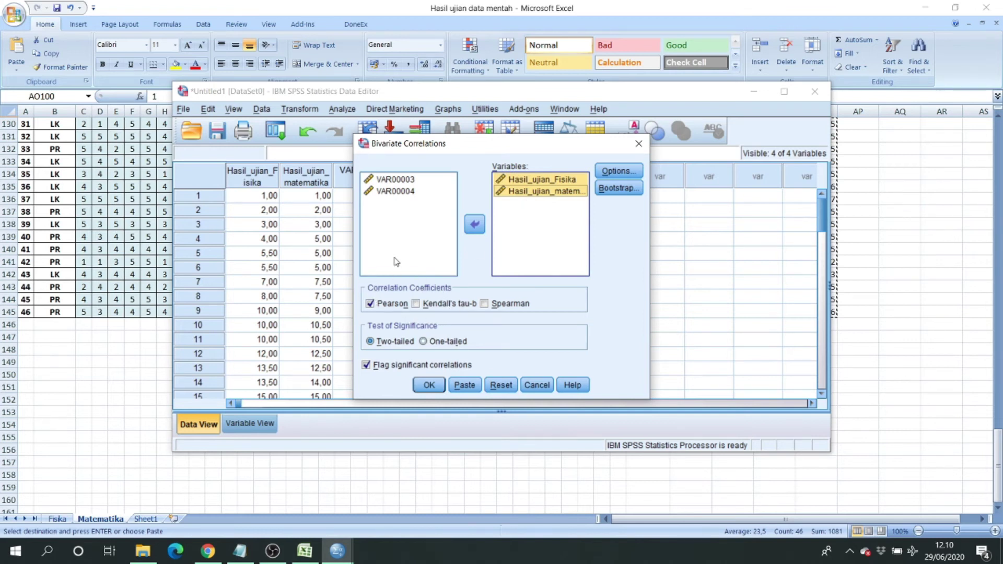
# Replace the Pearson coefficient with Kendall's tau-b and Spearman, and run the two-tailed correlation analysis
pyautogui.click(378, 308)
pyautogui.click(417, 305)
pyautogui.click(485, 304)
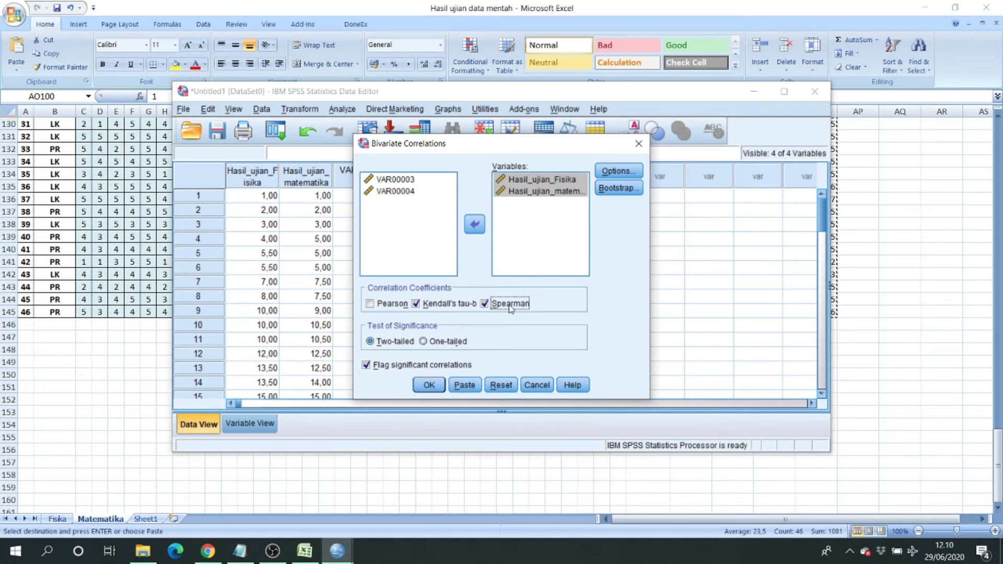
pyautogui.click(428, 387)
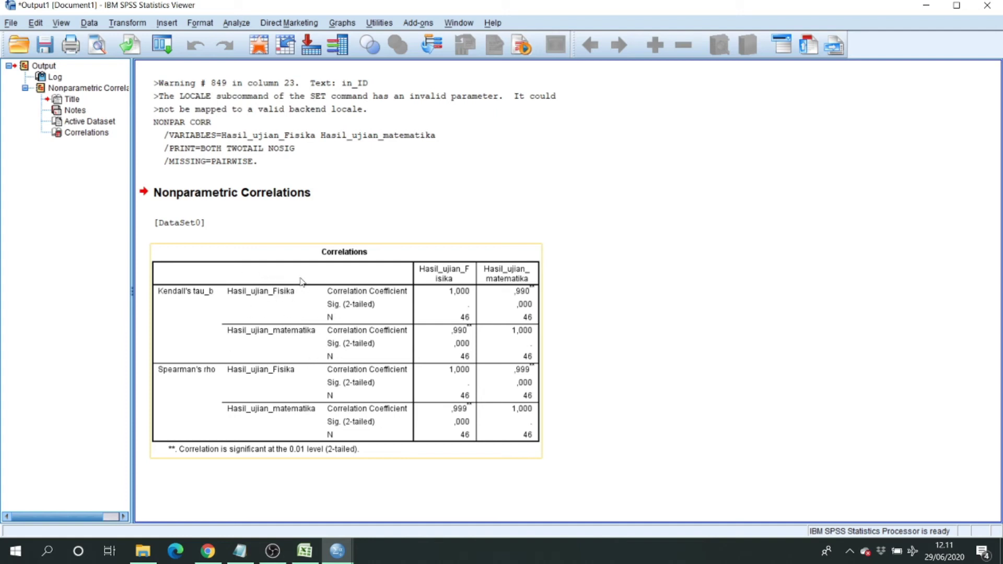
# Examine the Kendall's tau-b and Spearman's rho coefficients, significance values and case counts in the Correlations table
pyautogui.click(631, 284)
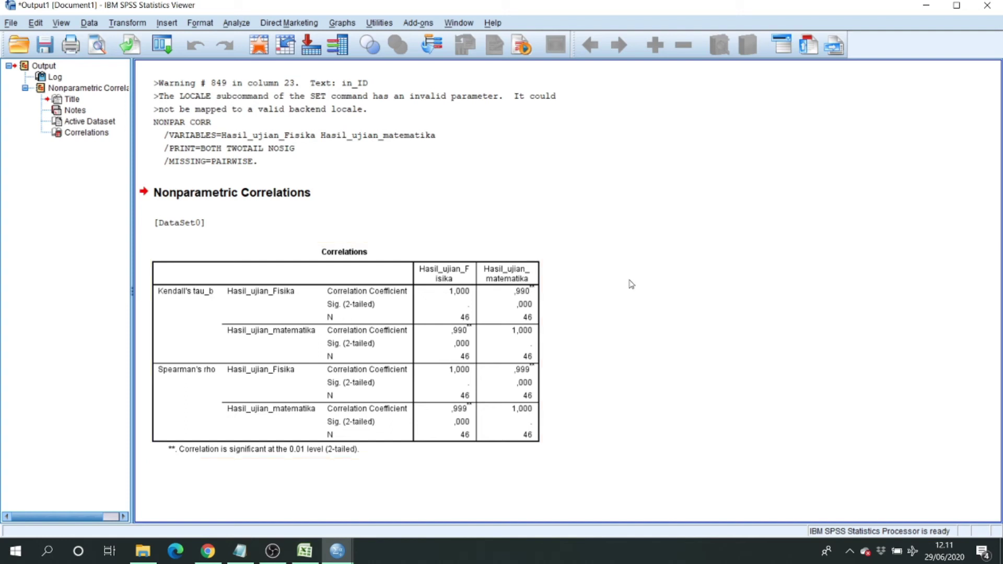
pyautogui.click(497, 345)
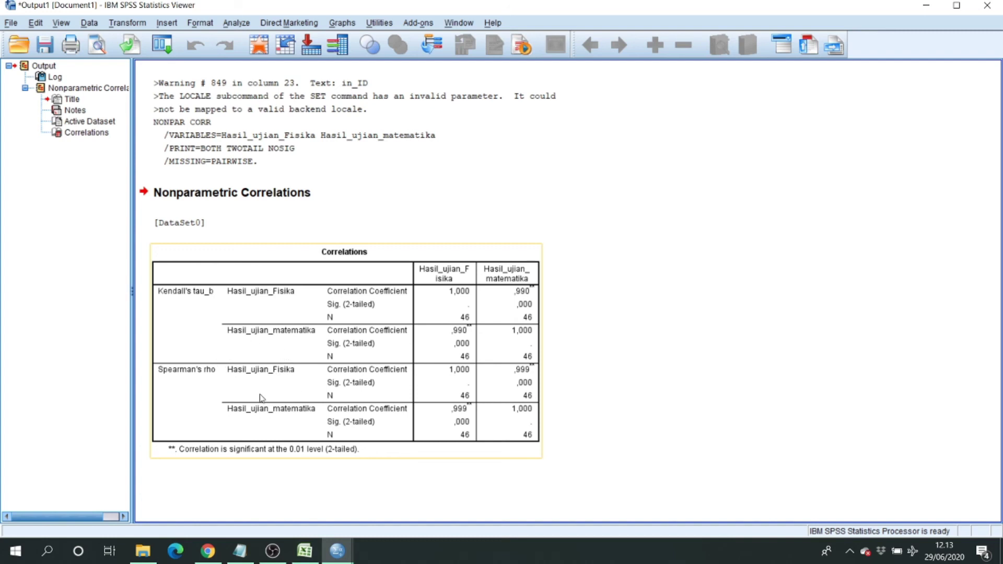
pyautogui.click(613, 401)
pyautogui.click(466, 425)
pyautogui.click(549, 391)
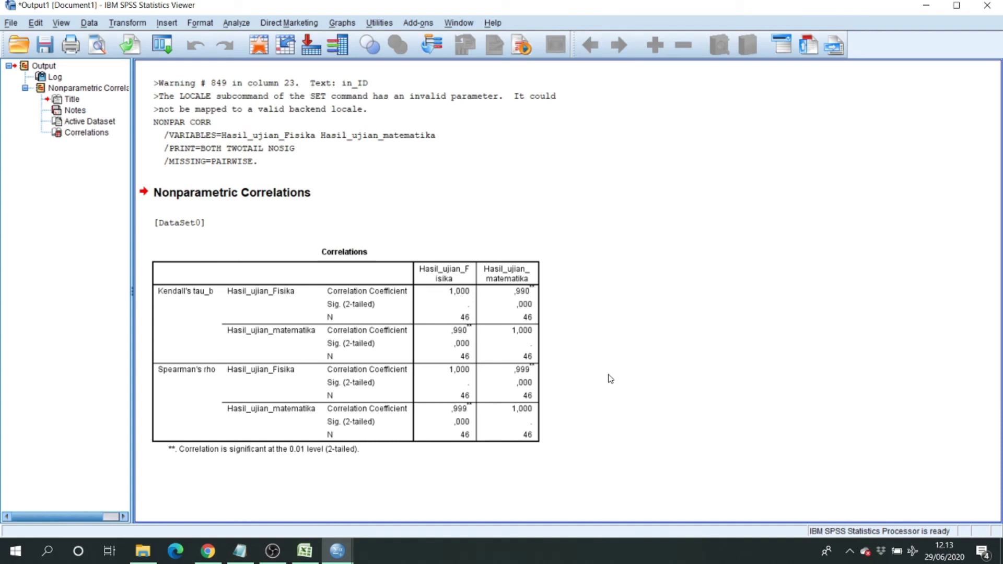
pyautogui.click(170, 405)
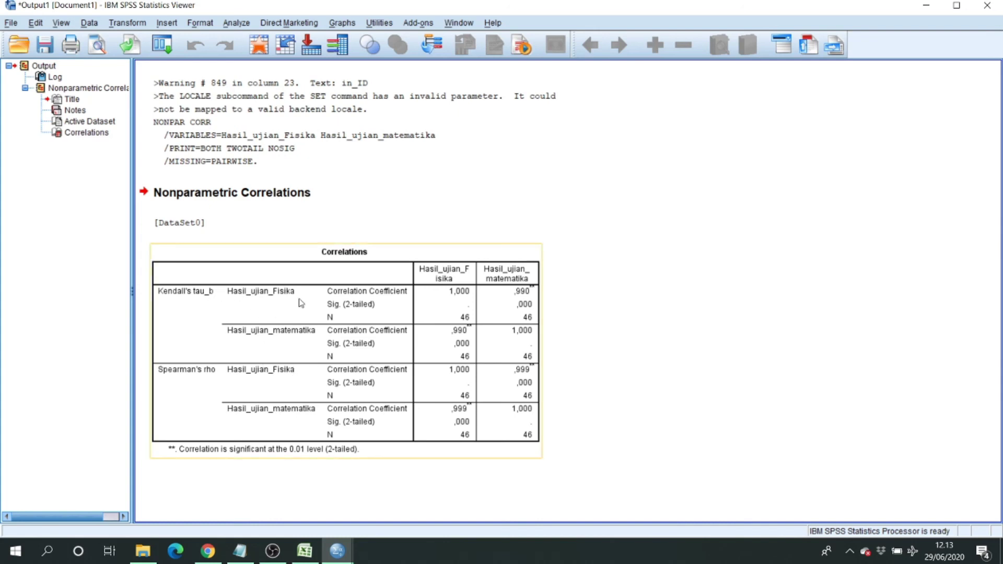
pyautogui.click(538, 222)
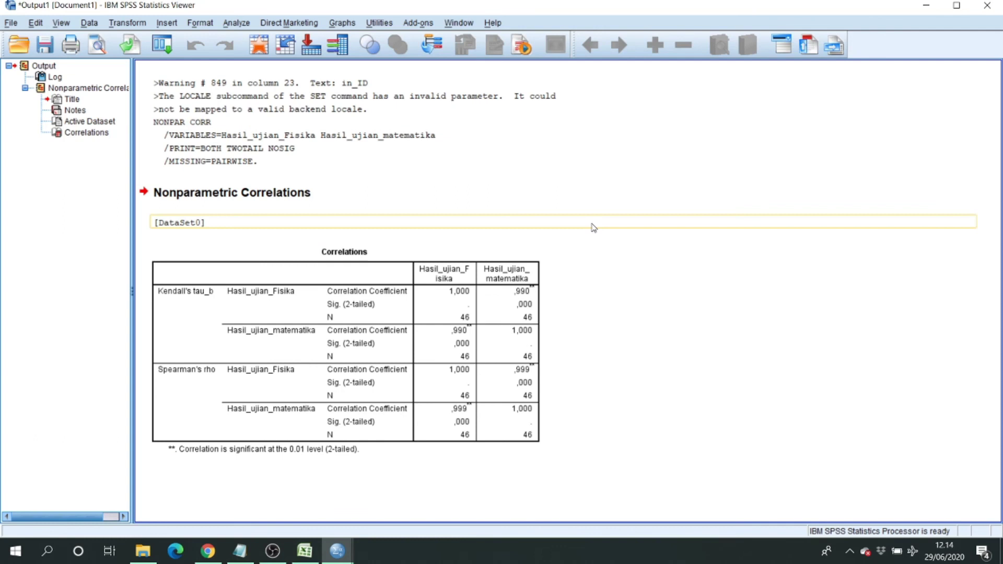